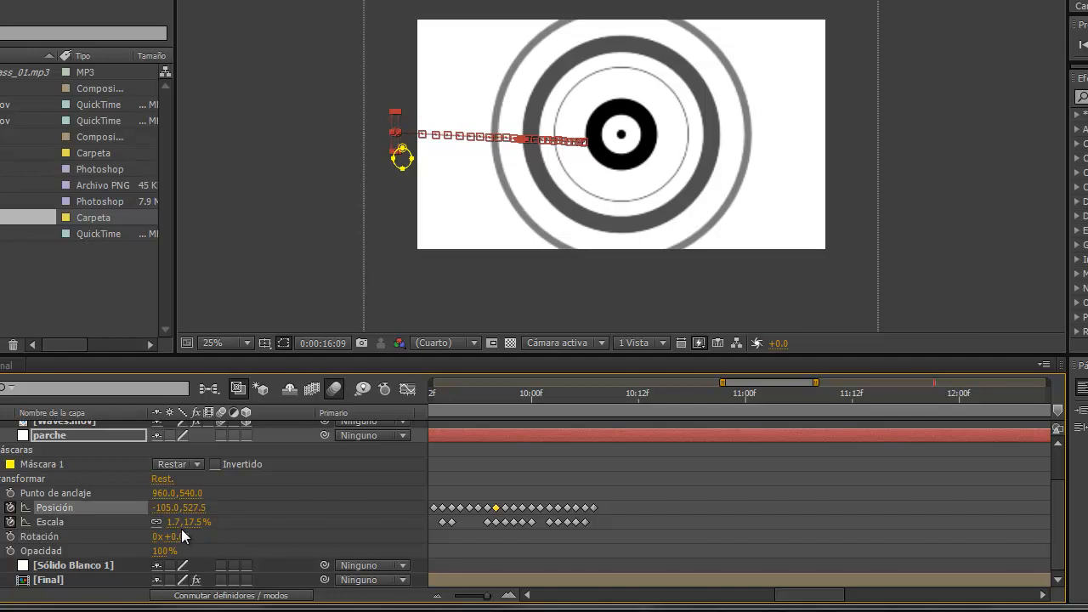
Collapse the properties of the parche layer and select the layer.
{"action": "left_click", "coordinate": [0, 436]}
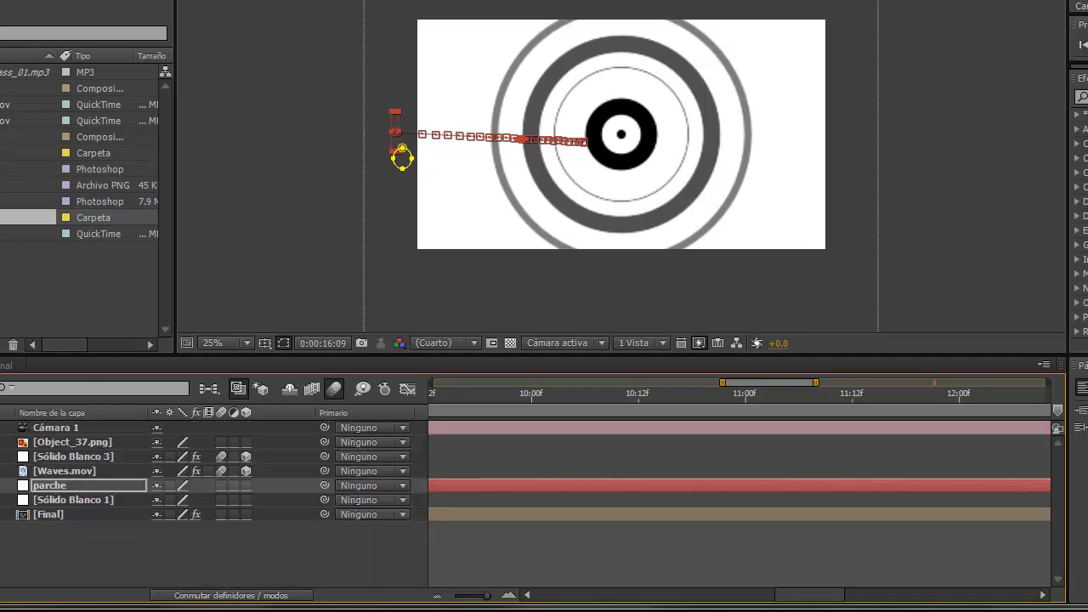
{"action": "left_click", "coordinate": [78, 486]}
{"action": "left_click", "coordinate": [73, 575]}
{"action": "left_click", "coordinate": [55, 486]}
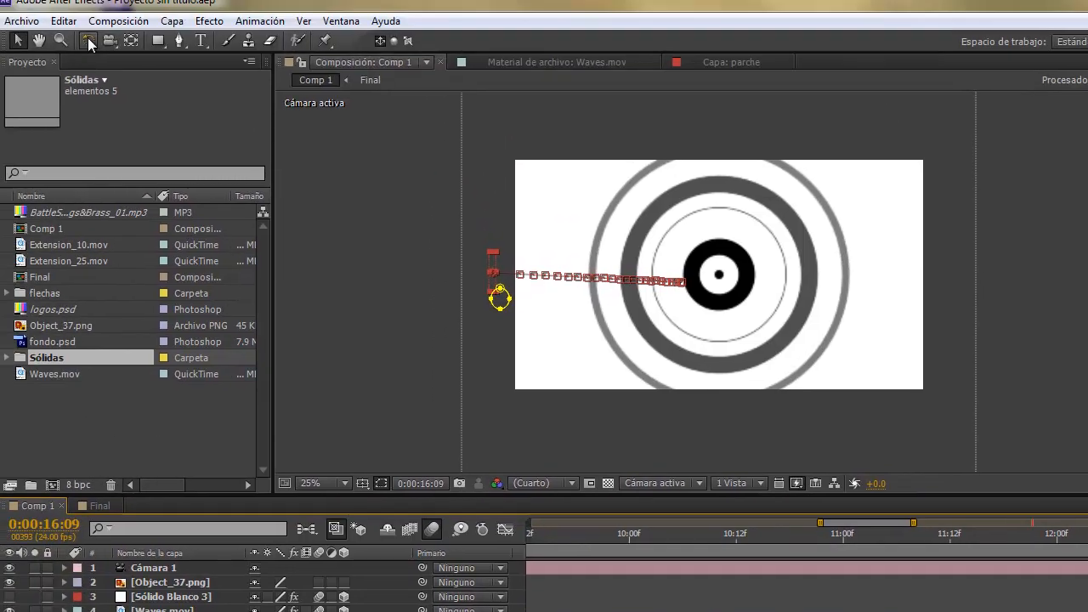
With the Rotation tool active, select the Object_37.png layer and move the playhead to 0:00:17:17.
{"action": "left_click", "coordinate": [89, 40]}
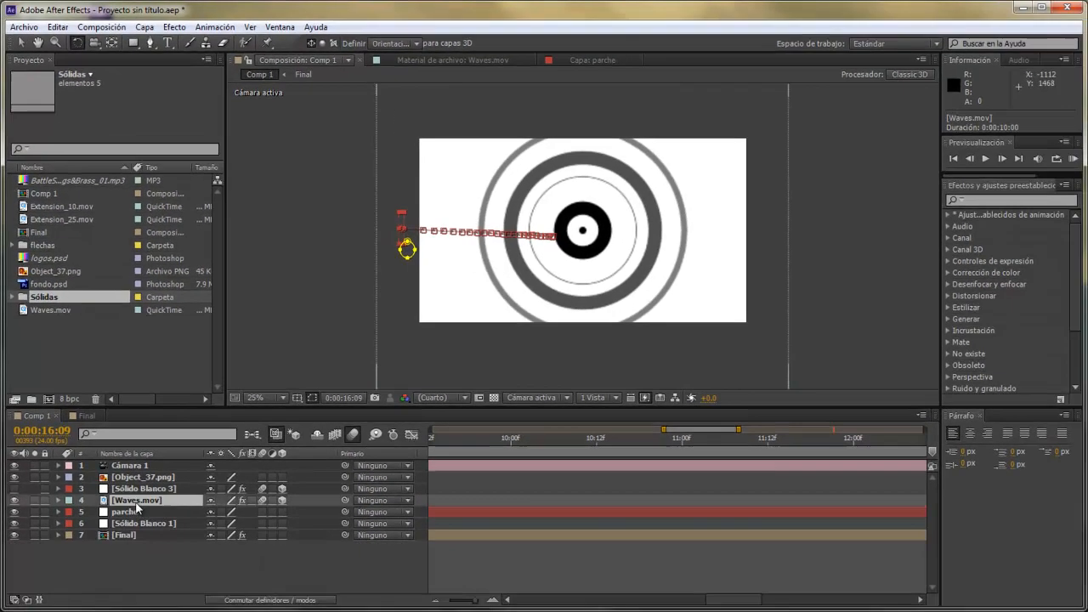
{"action": "left_click", "coordinate": [141, 503]}
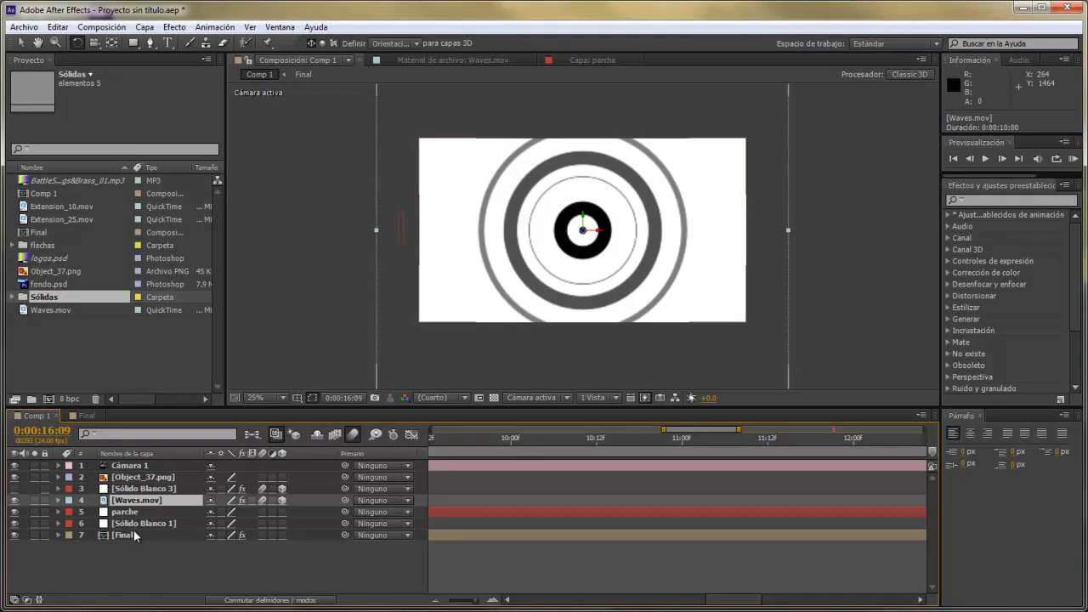
{"action": "left_click", "coordinate": [138, 481]}
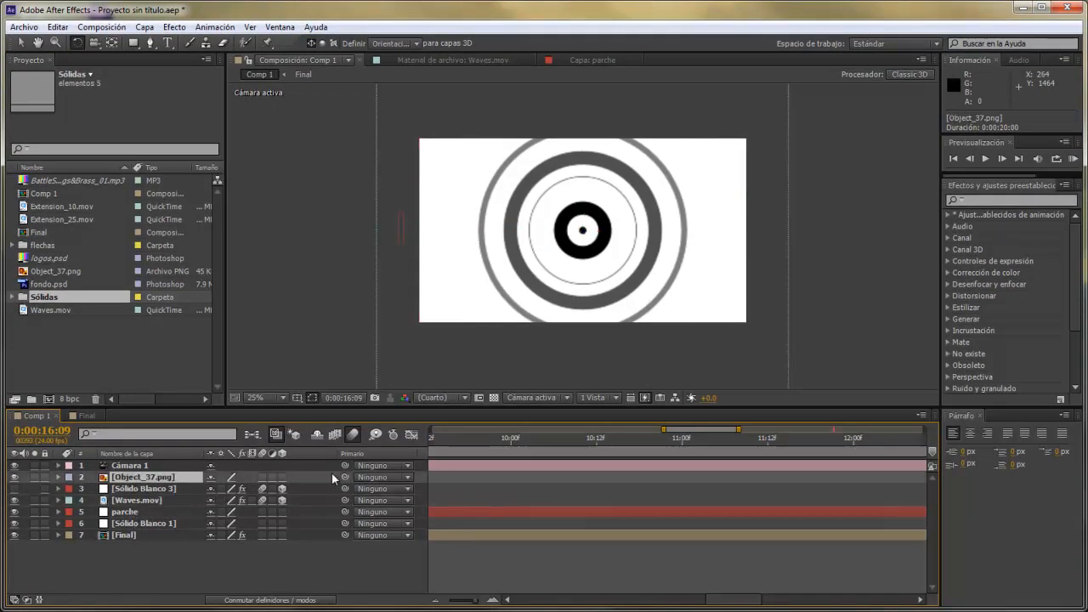
{"action": "left_click_drag", "start_coordinate": [474, 600], "coordinate": [449, 602]}
{"action": "left_click_drag", "start_coordinate": [850, 443], "coordinate": [867, 446]}
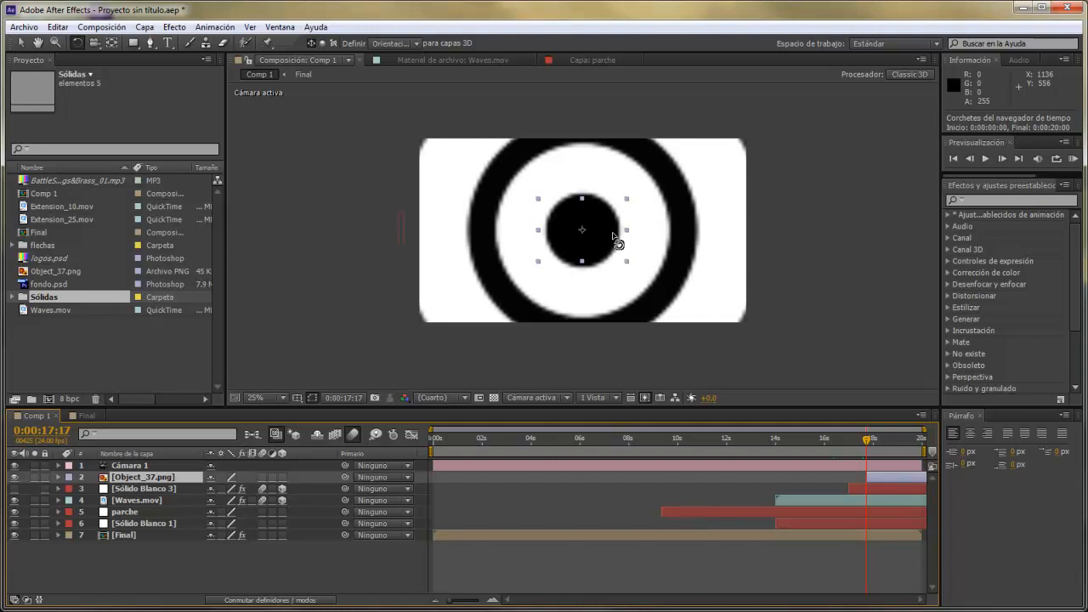
{"action": "key", "text": "period"}
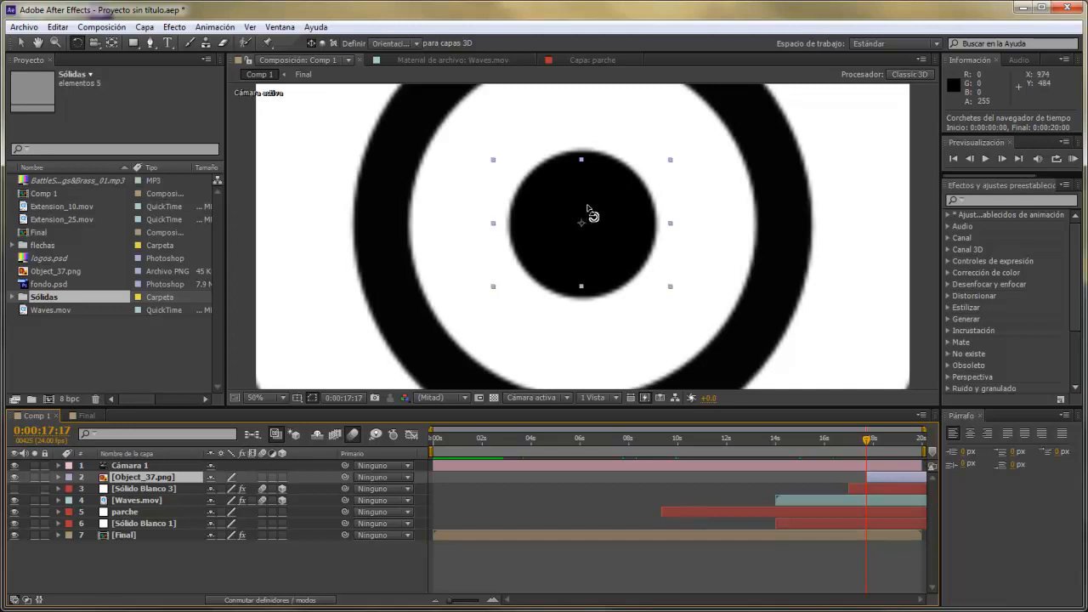
Try rotating the Object_37.png layer freehand around its anchor point and undo the rotation.
{"action": "left_click", "coordinate": [59, 478]}
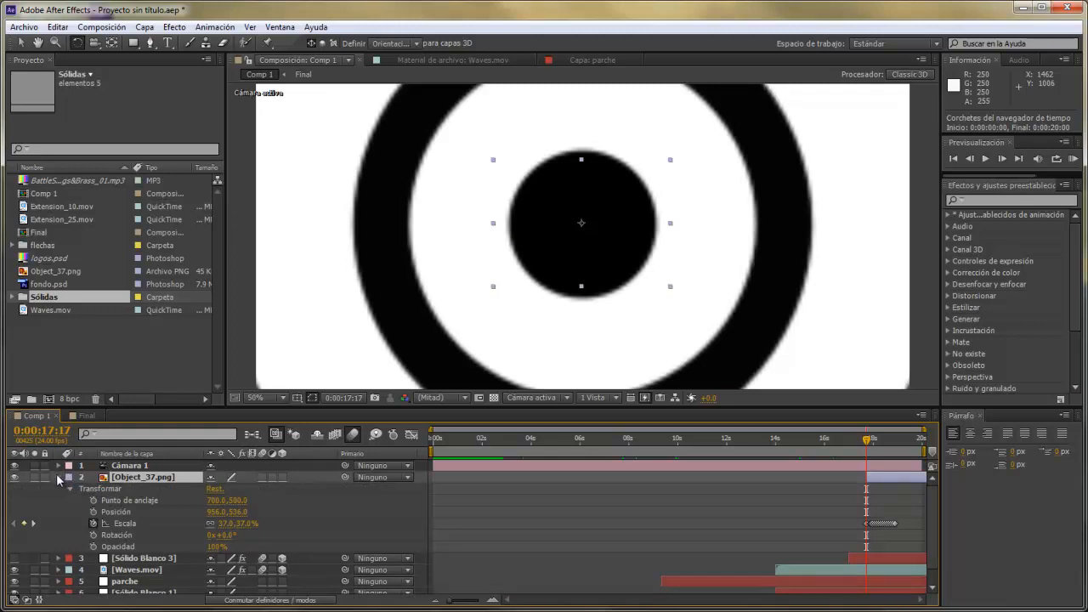
{"action": "left_click", "coordinate": [58, 478]}
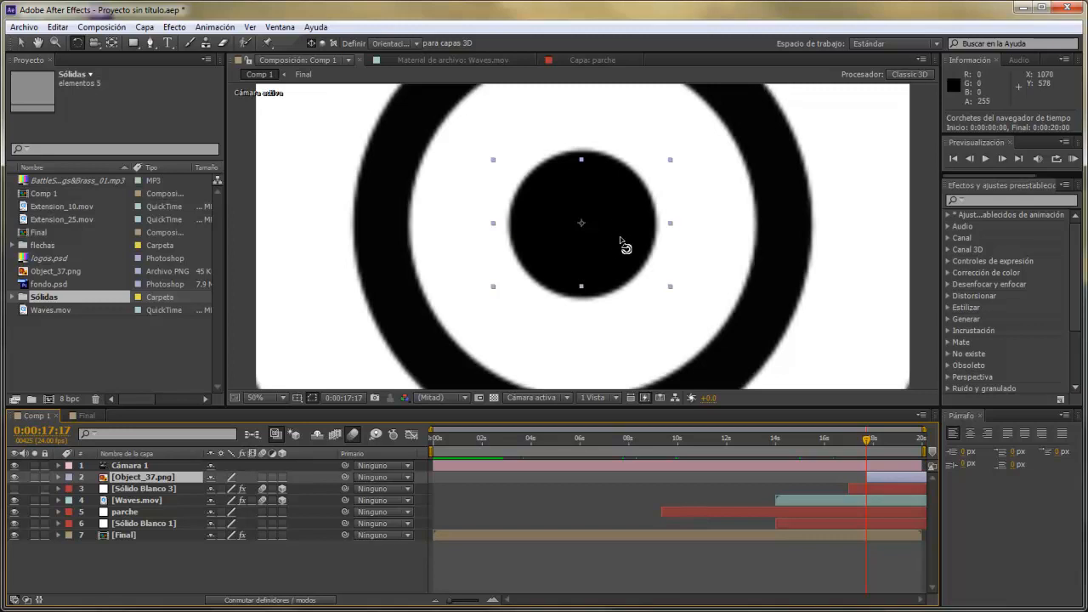
{"action": "left_click_drag", "start_coordinate": [627, 250], "coordinate": [655, 253]}
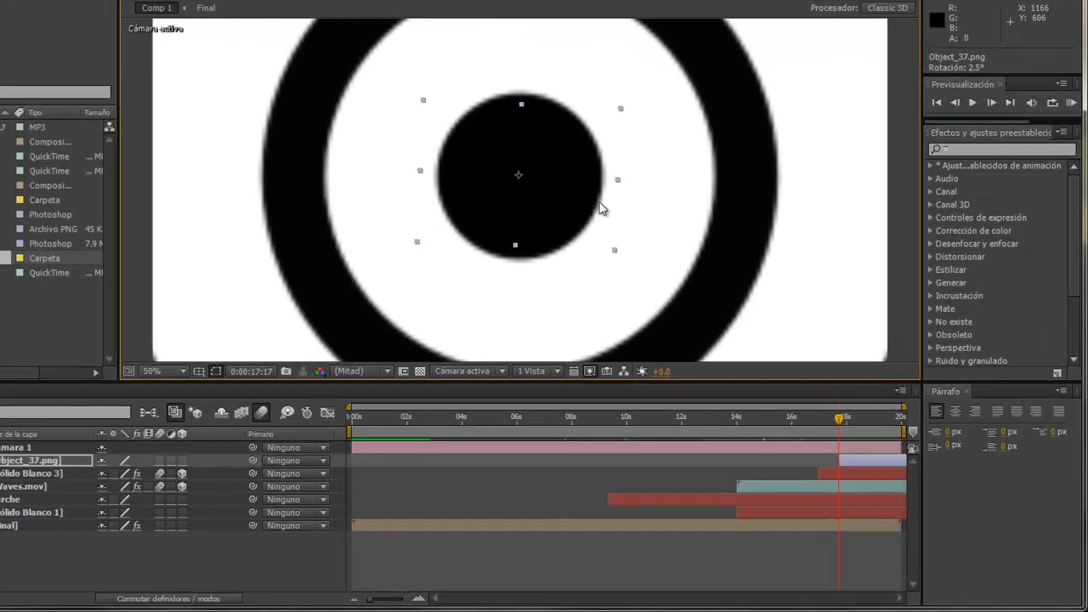
{"action": "key", "text": "ctrl+z"}
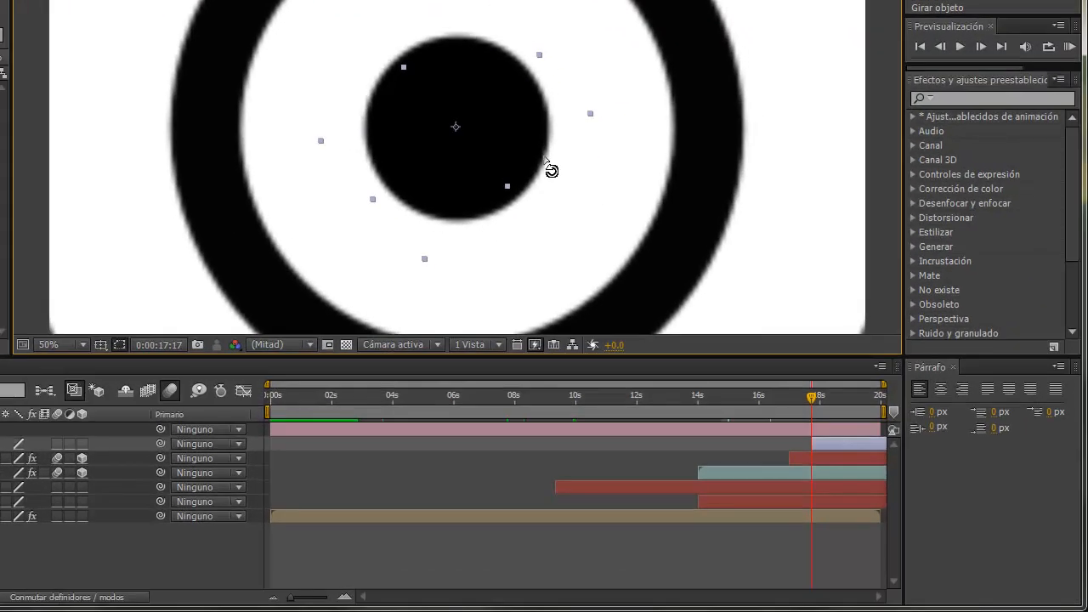
{"action": "key", "text": "ctrl+z"}
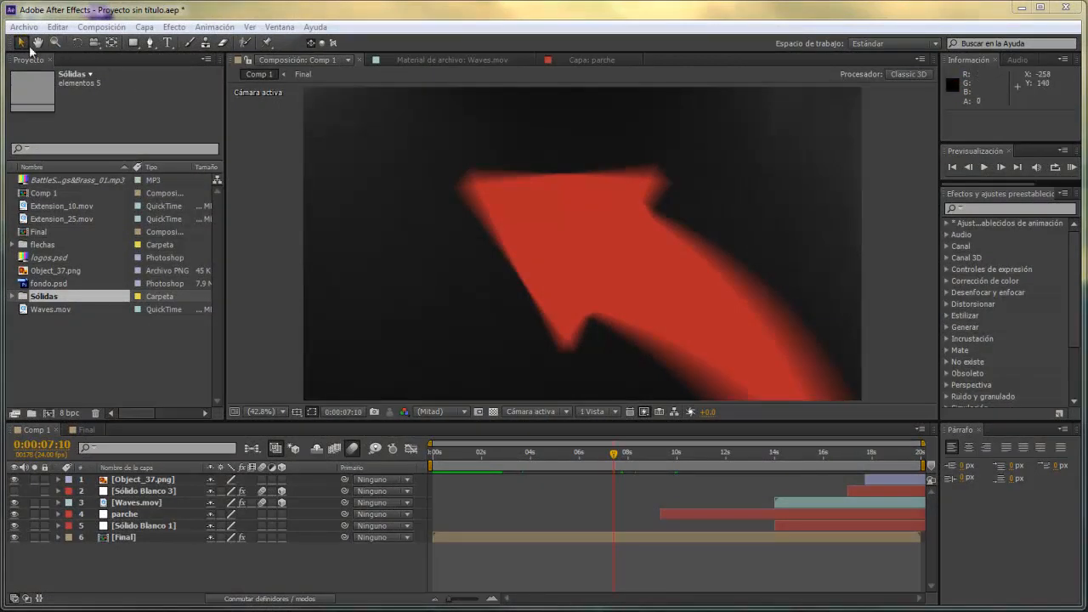
Switch to the Track Z Camera tool and back to the Unified Camera tool.
{"action": "left_click", "coordinate": [98, 48]}
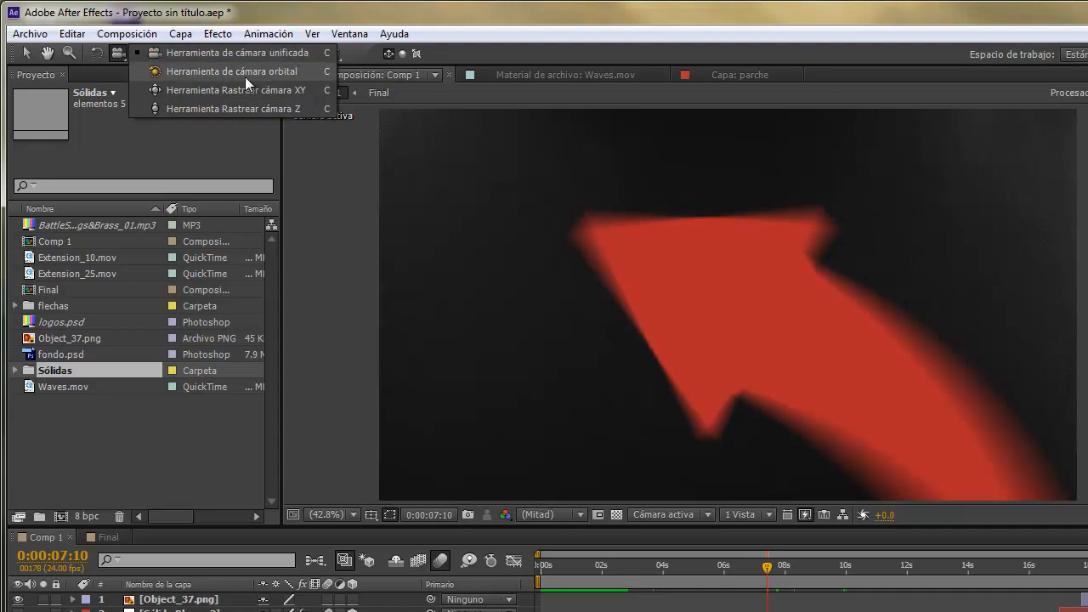
{"action": "left_click", "coordinate": [291, 108]}
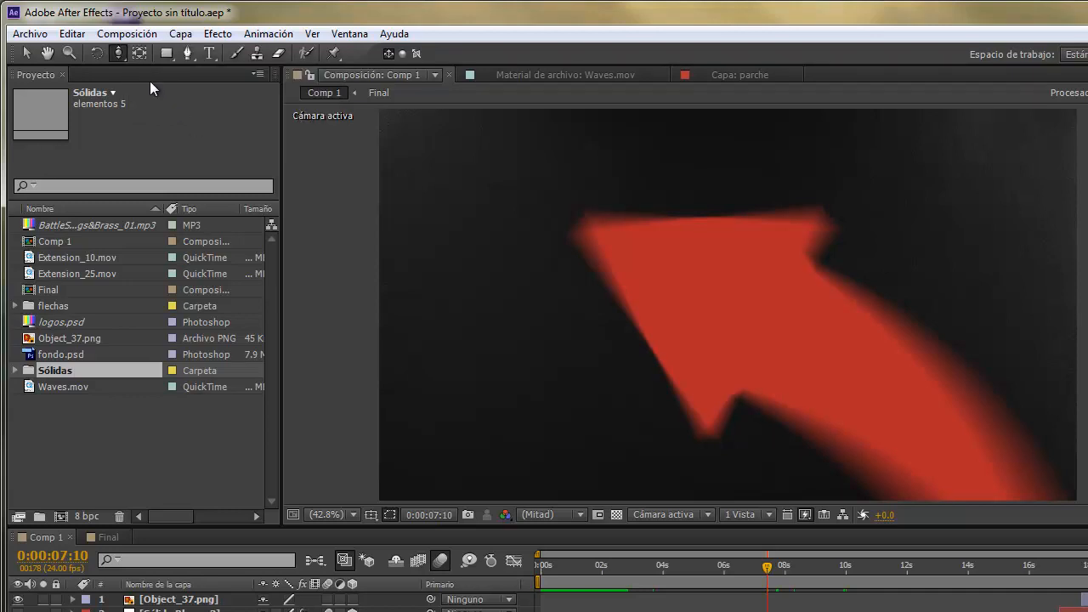
{"action": "left_click", "coordinate": [122, 52]}
{"action": "left_click", "coordinate": [165, 56]}
Add a two-node camera named Cámara 1 with the 50 mm preset and orbit it with the Orbit Camera tool.
{"action": "left_click", "coordinate": [191, 33]}
{"action": "mouse_move", "coordinate": [302, 54]}
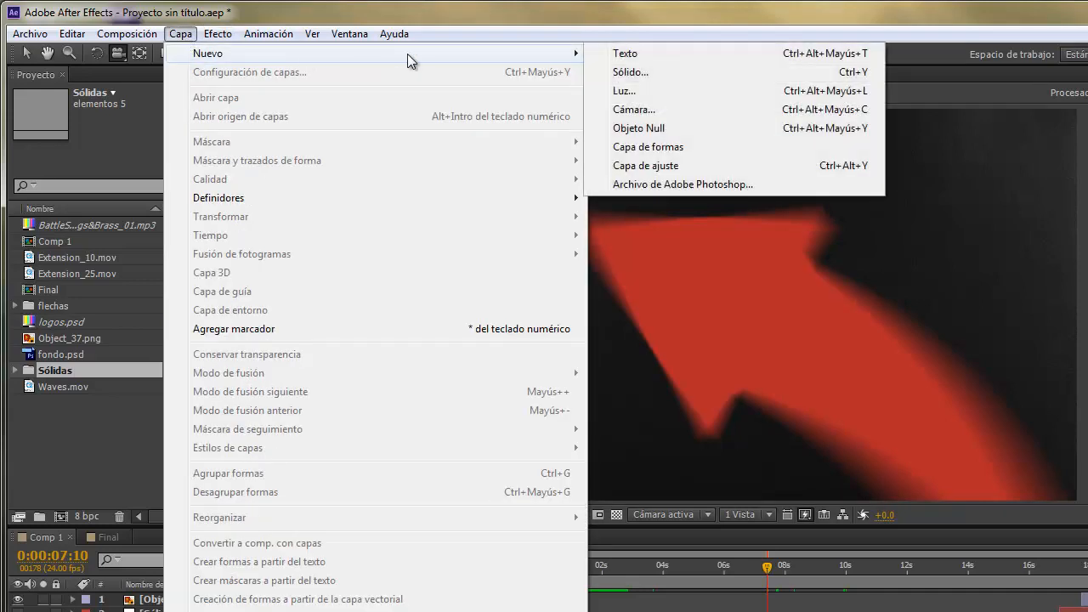
{"action": "left_click", "coordinate": [643, 109]}
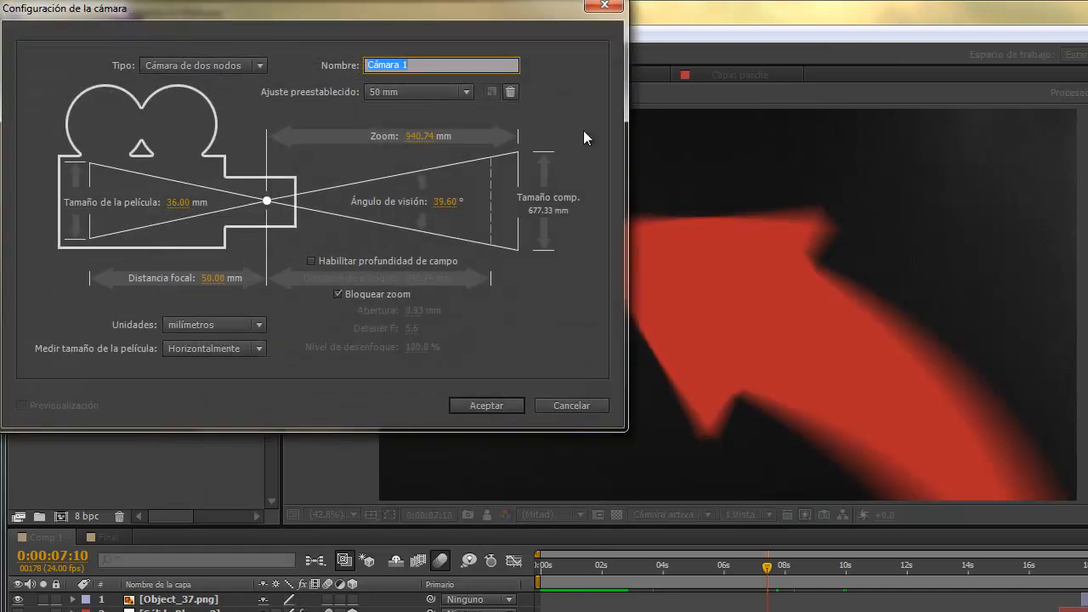
{"action": "left_click_drag", "start_coordinate": [312, 5], "coordinate": [579, 134]}
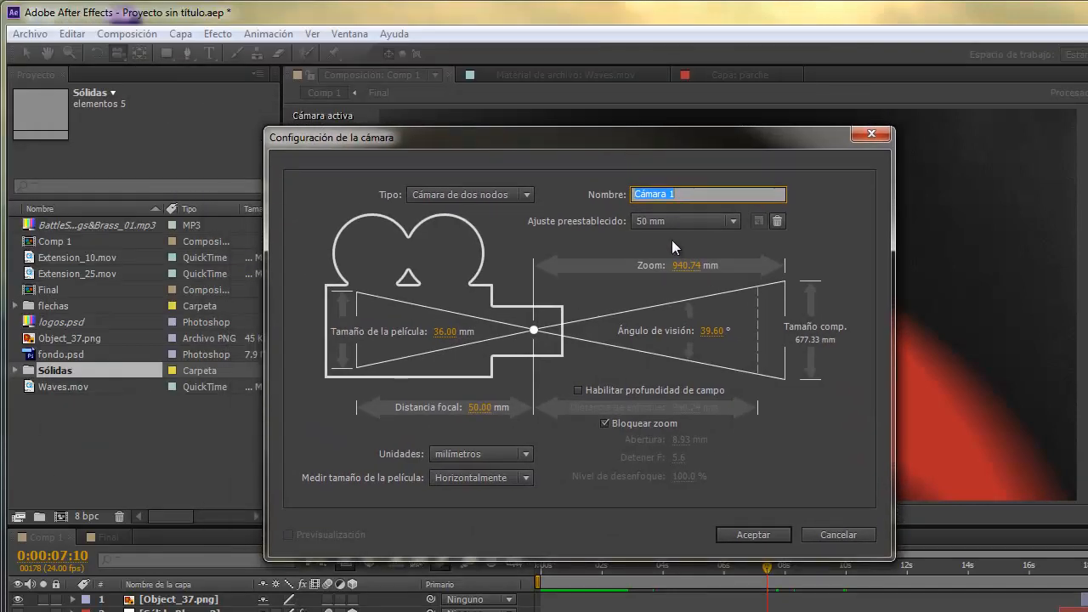
{"action": "left_click", "coordinate": [742, 534]}
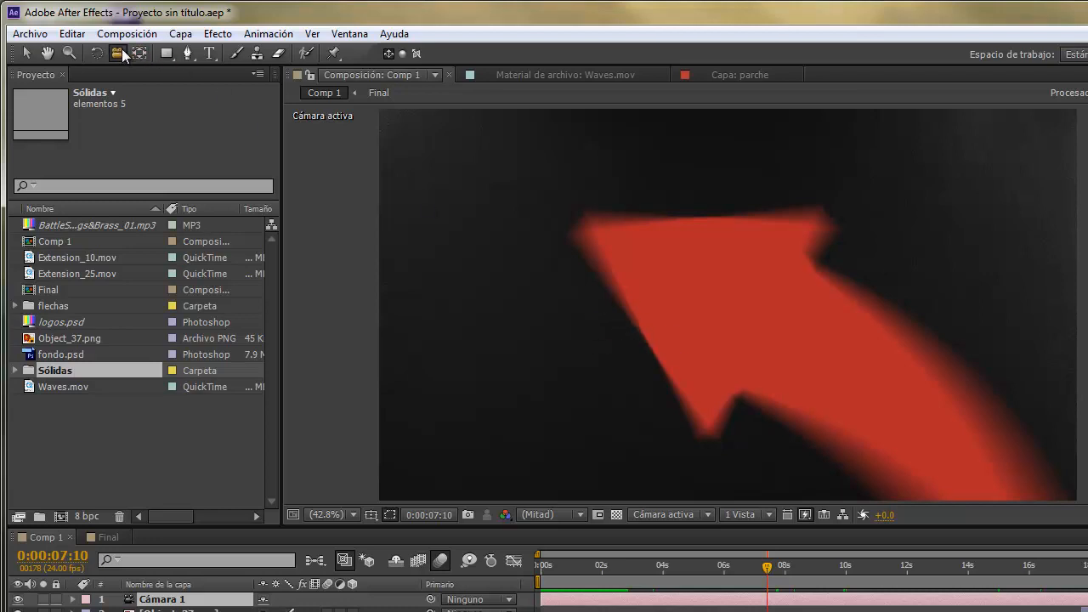
{"action": "left_click_drag", "start_coordinate": [123, 55], "coordinate": [155, 76]}
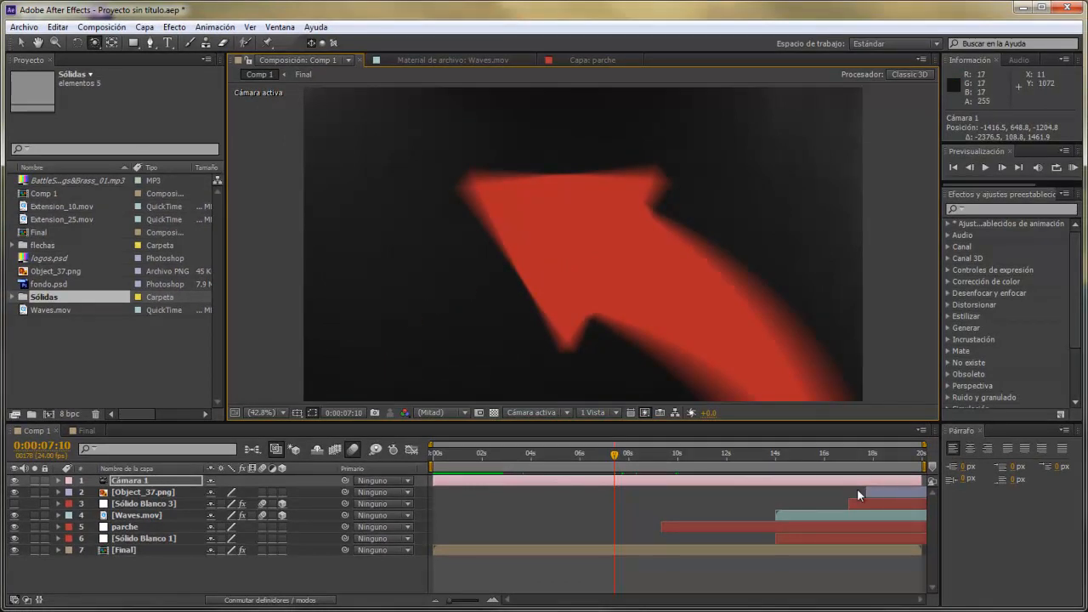
Switch to the Final composition and select its Cámara 1 layer.
{"action": "left_click", "coordinate": [86, 431]}
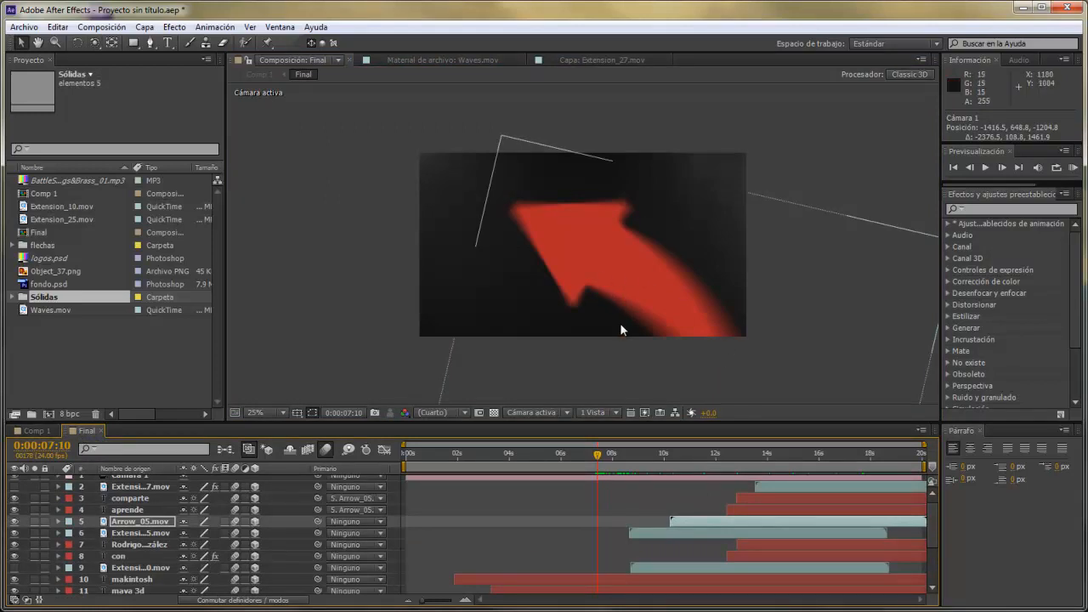
{"action": "left_click", "coordinate": [126, 528]}
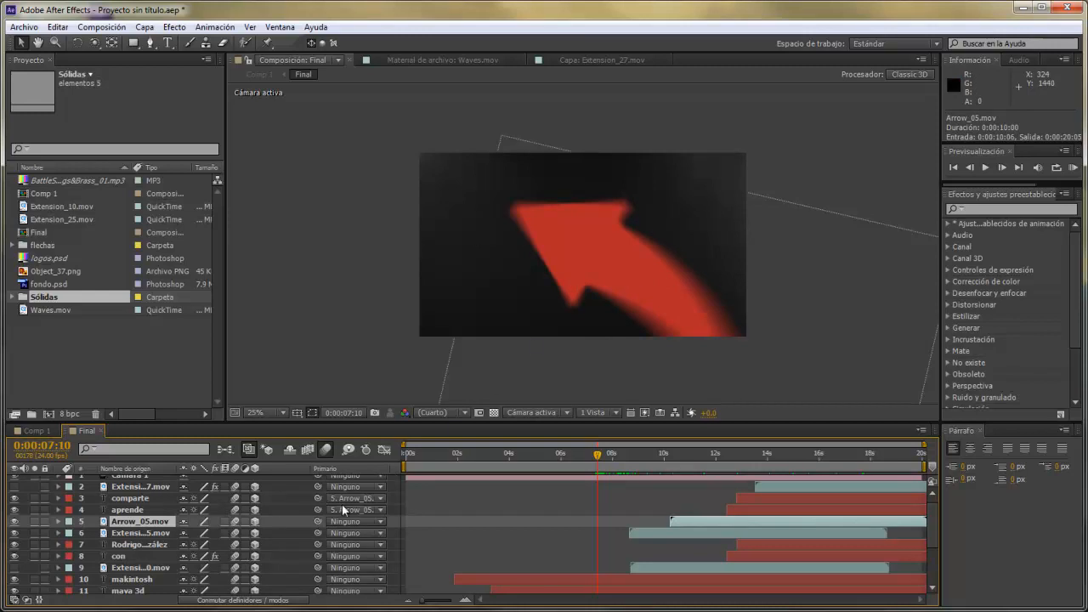
{"action": "left_click", "coordinate": [113, 479]}
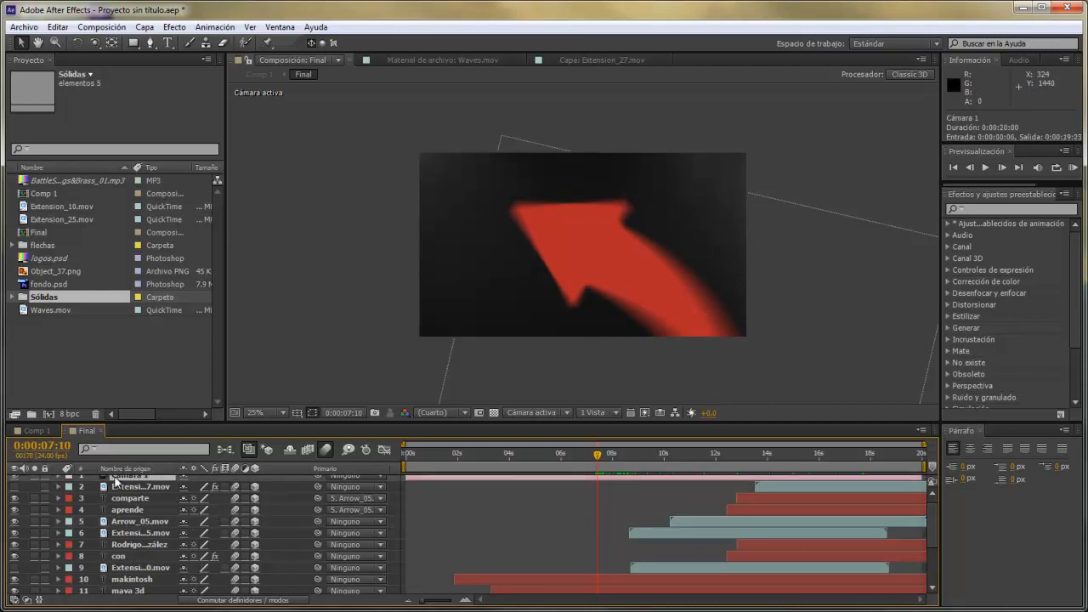
{"action": "left_click_drag", "start_coordinate": [932, 535], "coordinate": [935, 494]}
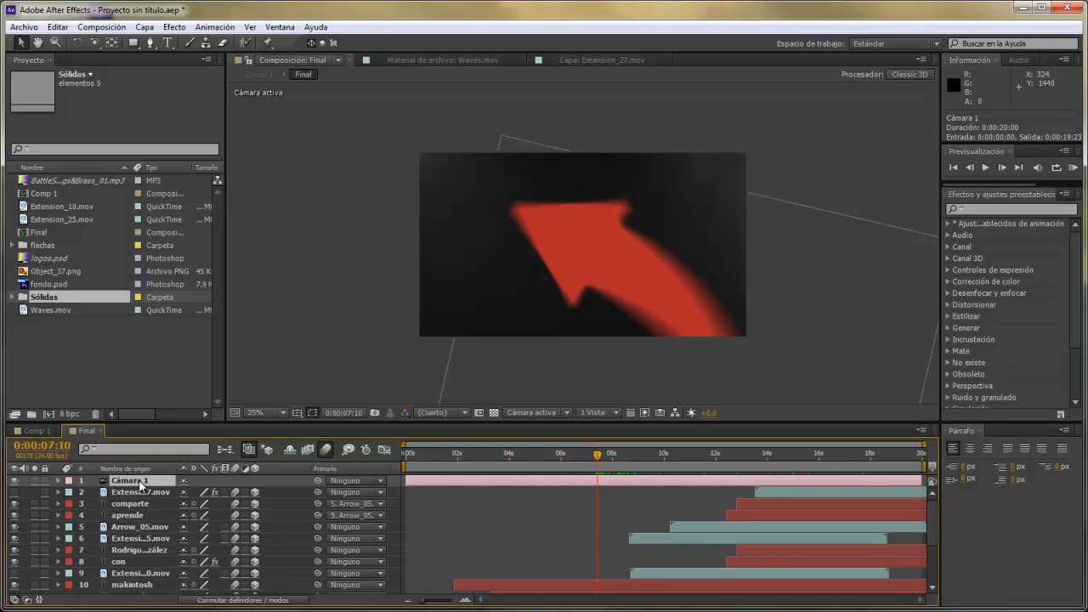
Try orbiting Cámara 1 around the red arrow scene with the Orbit Camera tool and undo the orbit.
{"action": "left_click", "coordinate": [95, 42]}
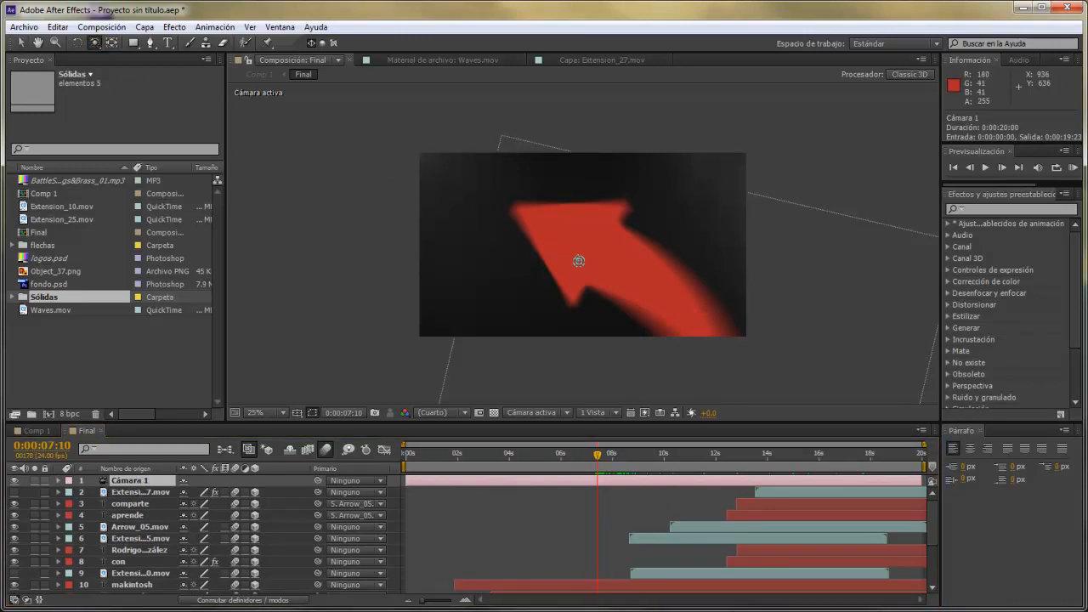
{"action": "left_click_drag", "start_coordinate": [578, 263], "coordinate": [577, 264]}
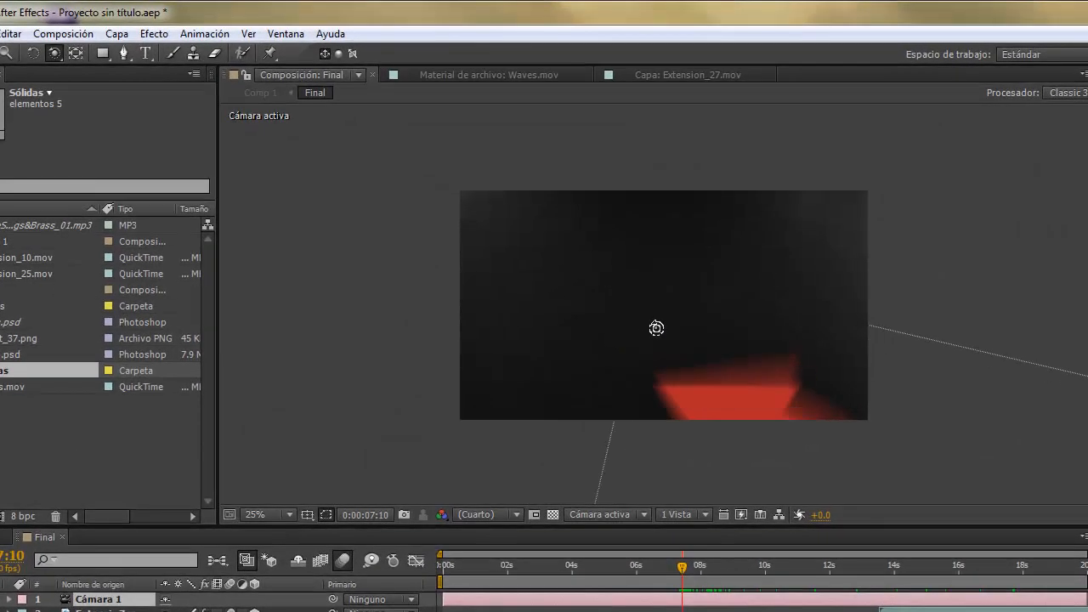
{"action": "left_click_drag", "start_coordinate": [657, 329], "coordinate": [665, 357]}
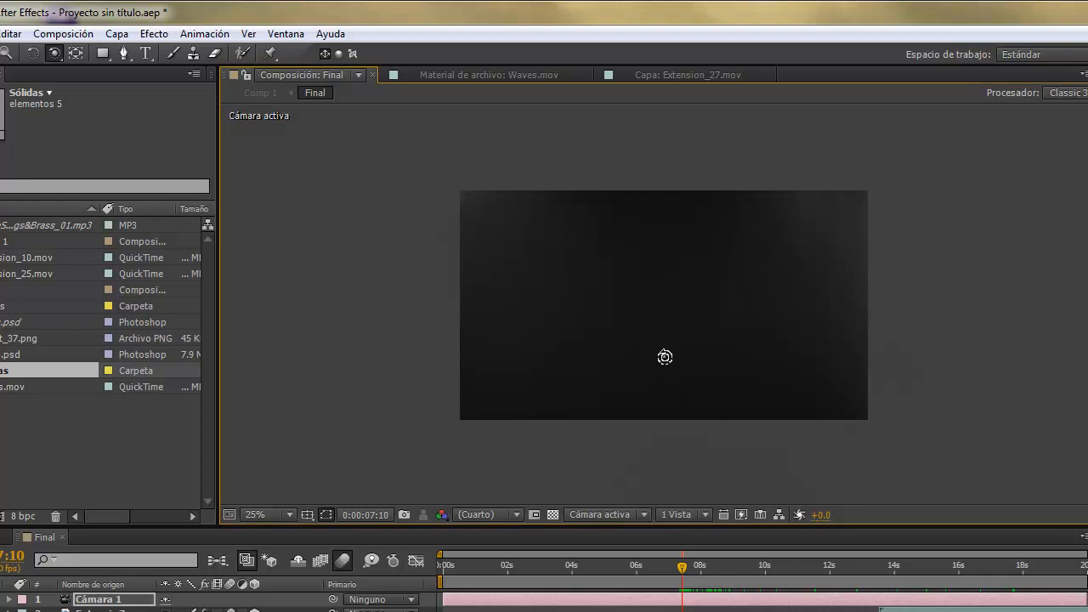
{"action": "key", "text": "ctrl+z"}
Shift Cámara 1 slightly with the Track XY Camera tool, to a position of about 2686, 1572, -580.
{"action": "left_click_drag", "start_coordinate": [54, 49], "coordinate": [168, 92]}
{"action": "mouse_move", "coordinate": [614, 330]}
{"action": "left_mouse_down"}
{"action": "mouse_move", "coordinate": [752, 326]}
{"action": "mouse_move", "coordinate": [535, 328]}
{"action": "mouse_move", "coordinate": [674, 322]}
{"action": "mouse_move", "coordinate": [604, 328]}
{"action": "mouse_move", "coordinate": [590, 315]}
{"action": "mouse_move", "coordinate": [600, 325]}
{"action": "left_mouse_up"}
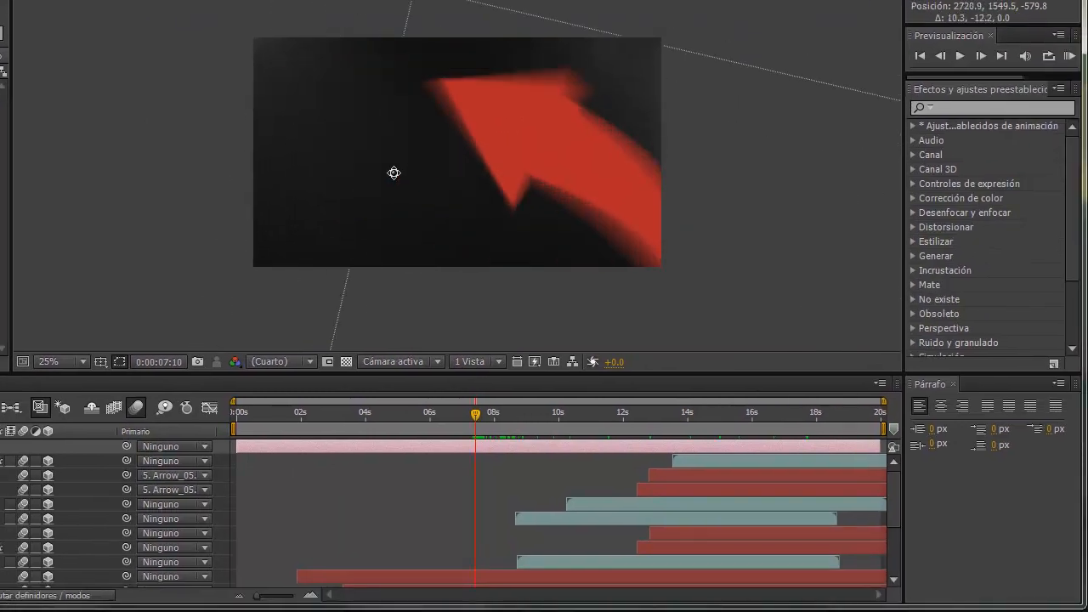
{"action": "mouse_move", "coordinate": [394, 172]}
{"action": "left_mouse_down"}
{"action": "mouse_move", "coordinate": [410, 168]}
{"action": "mouse_move", "coordinate": [403, 172]}
{"action": "left_mouse_up"}
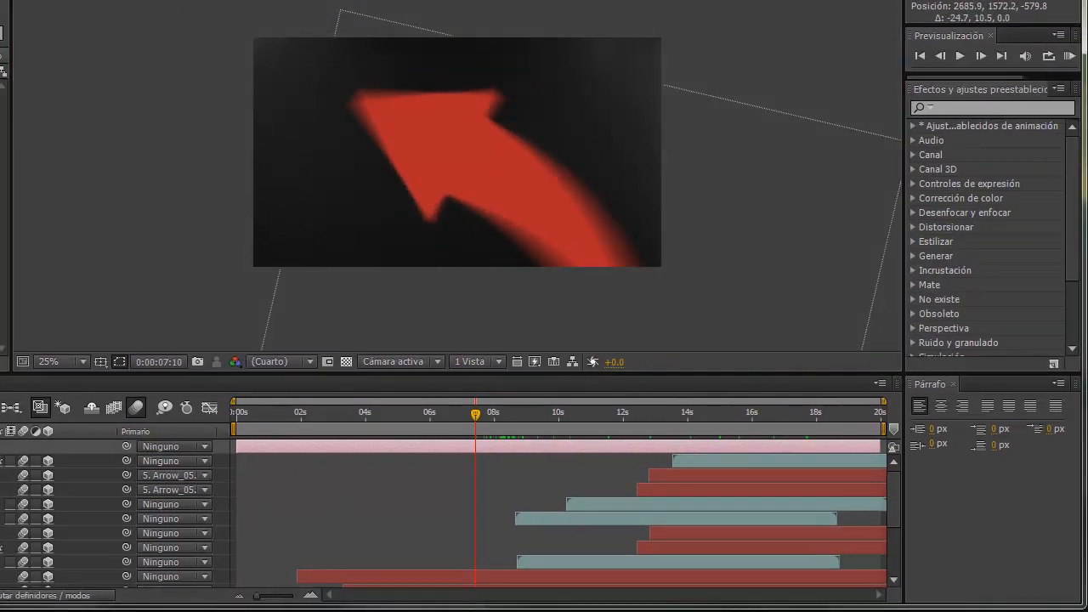
Move Cámara 1 away from the arrow and back close to it with the Track Z Camera tool, ending near Z -439.
{"action": "left_click_drag", "start_coordinate": [450, 180], "coordinate": [394, 564]}
{"action": "left_click_drag", "start_coordinate": [501, 151], "coordinate": [456, 382]}
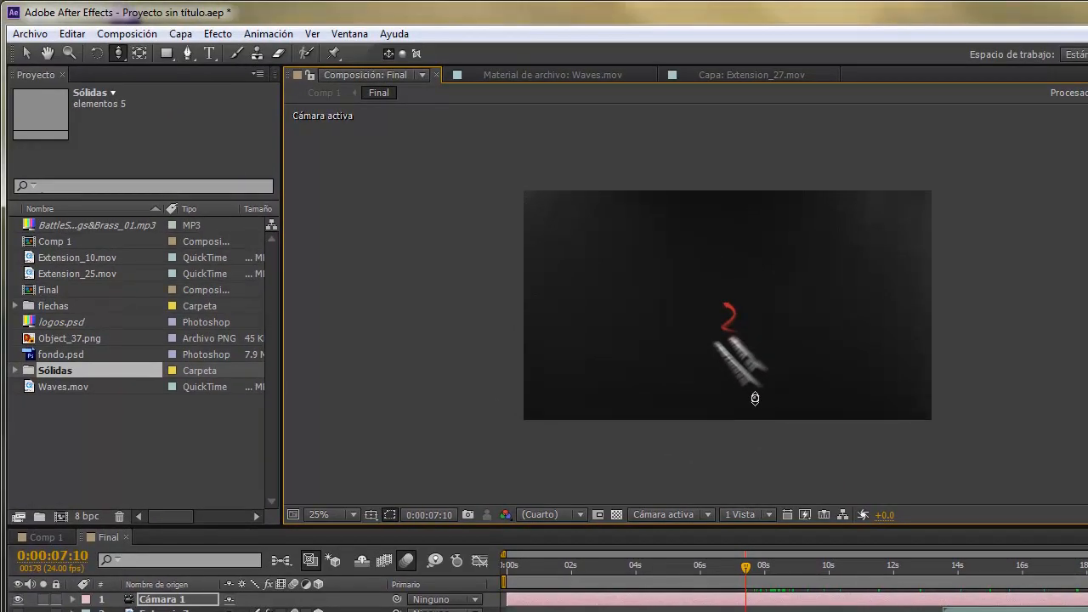
{"action": "left_click_drag", "start_coordinate": [744, 364], "coordinate": [772, 226]}
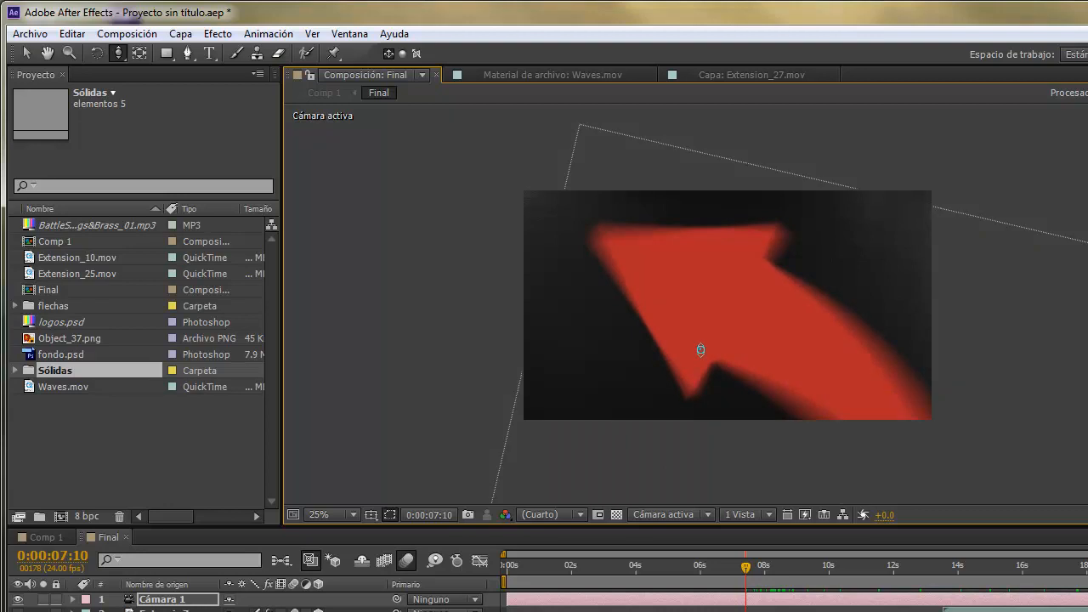
Adjust the framing of the red arrow by moving Cámara 1 with the Unified Camera tool.
{"action": "left_click", "coordinate": [119, 52]}
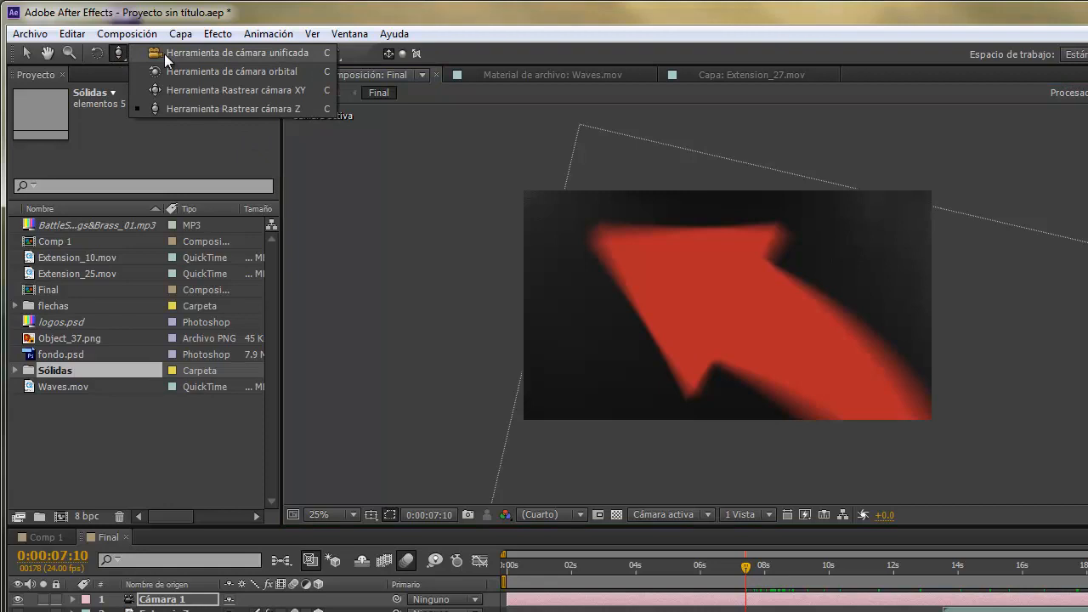
{"action": "left_click", "coordinate": [165, 53]}
{"action": "left_click", "coordinate": [125, 60]}
{"action": "left_click", "coordinate": [169, 54]}
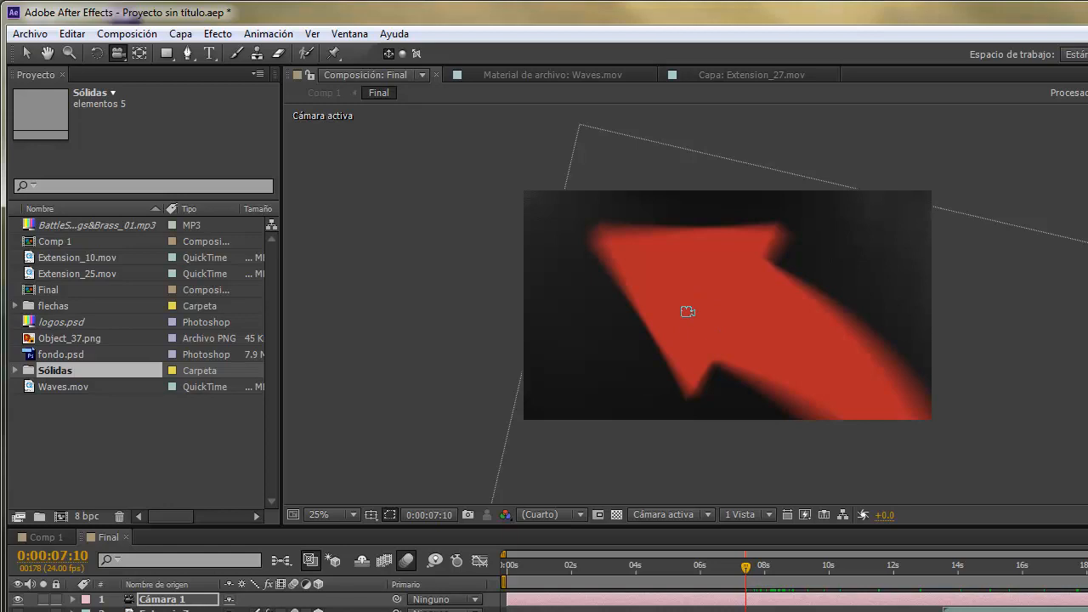
{"action": "mouse_move", "coordinate": [694, 312]}
{"action": "left_mouse_down"}
{"action": "mouse_move", "coordinate": [709, 316]}
{"action": "mouse_move", "coordinate": [675, 314]}
{"action": "mouse_move", "coordinate": [689, 319]}
{"action": "left_mouse_up"}
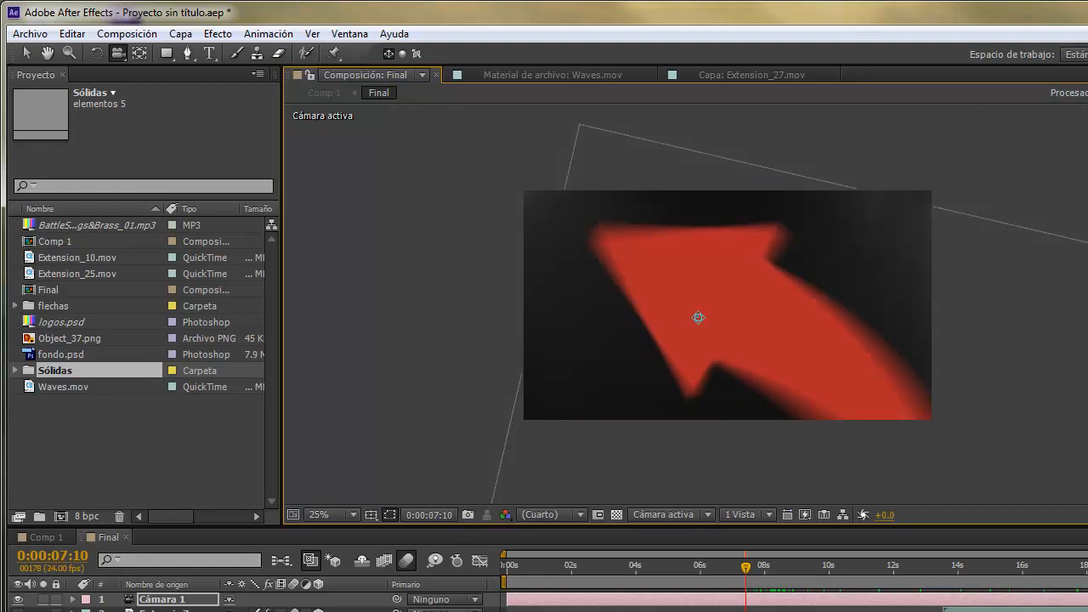
{"action": "mouse_move", "coordinate": [698, 318]}
{"action": "left_mouse_down"}
{"action": "mouse_move", "coordinate": [708, 307]}
{"action": "mouse_move", "coordinate": [746, 306]}
{"action": "mouse_move", "coordinate": [740, 323]}
{"action": "mouse_move", "coordinate": [653, 323]}
{"action": "mouse_move", "coordinate": [702, 316]}
{"action": "left_mouse_up"}
{"action": "scroll", "coordinate": [703, 322], "scroll_direction": "up", "scroll_amount": 2}
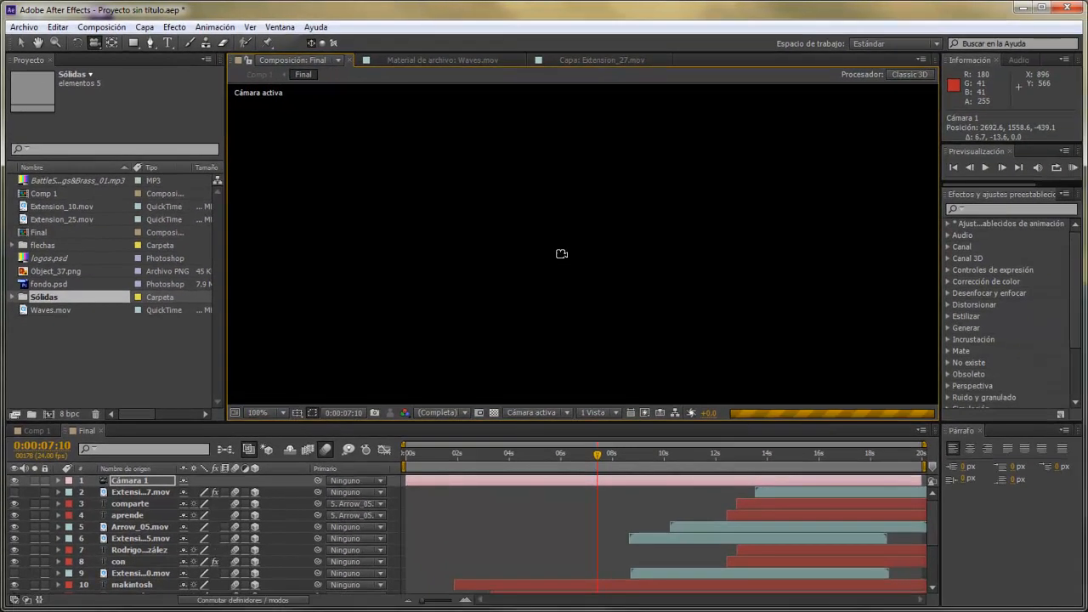
{"action": "scroll", "coordinate": [562, 253], "scroll_direction": "down", "scroll_amount": 2}
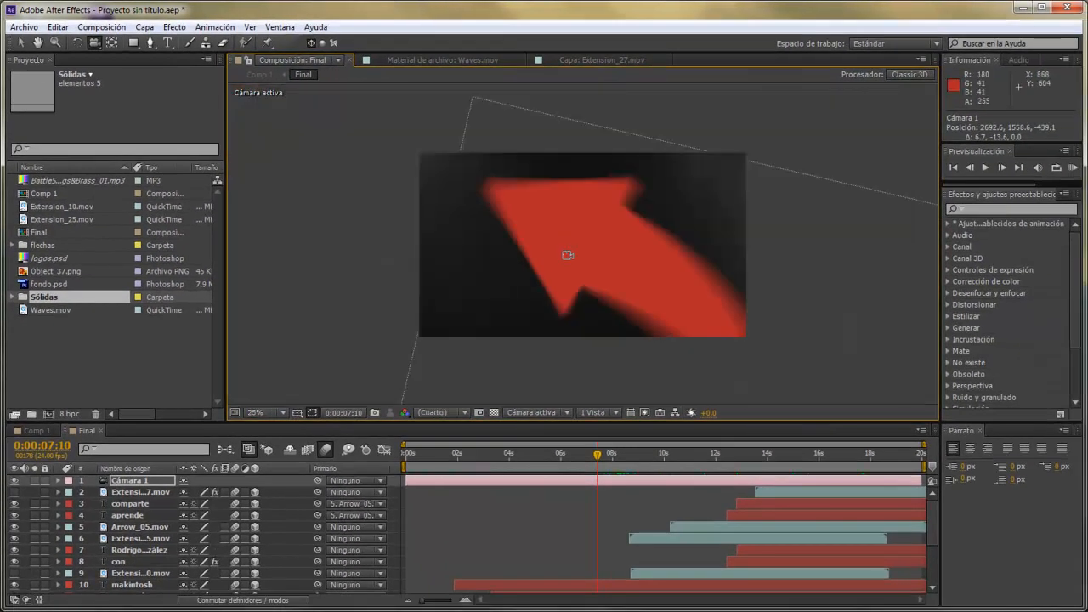
{"action": "left_click_drag", "start_coordinate": [578, 270], "coordinate": [587, 291]}
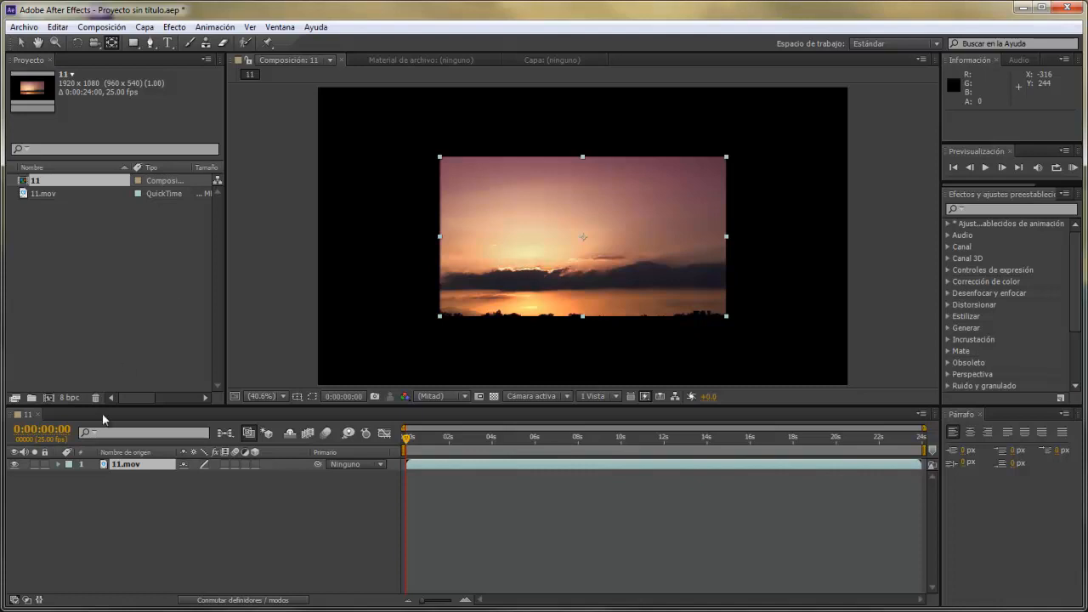
Show the transform properties of 11.mov, set its anchor point to 360, 560 and try rotating the layer around it.
{"action": "left_click", "coordinate": [58, 465]}
{"action": "left_click", "coordinate": [69, 476]}
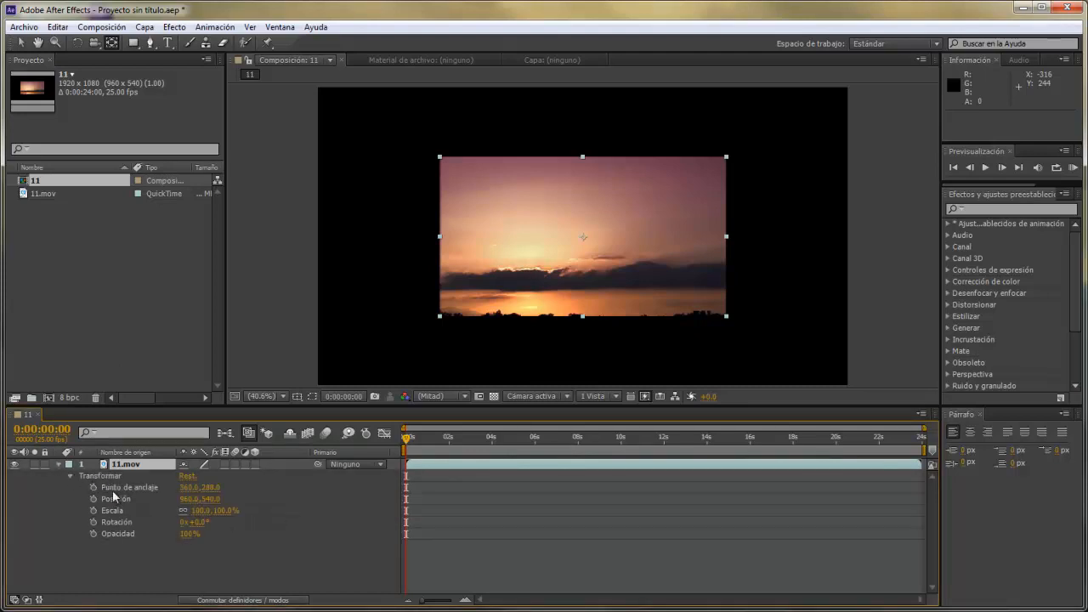
{"action": "left_click_drag", "start_coordinate": [210, 487], "coordinate": [583, 236]}
{"action": "left_click_drag", "start_coordinate": [446, 460], "coordinate": [421, 460]}
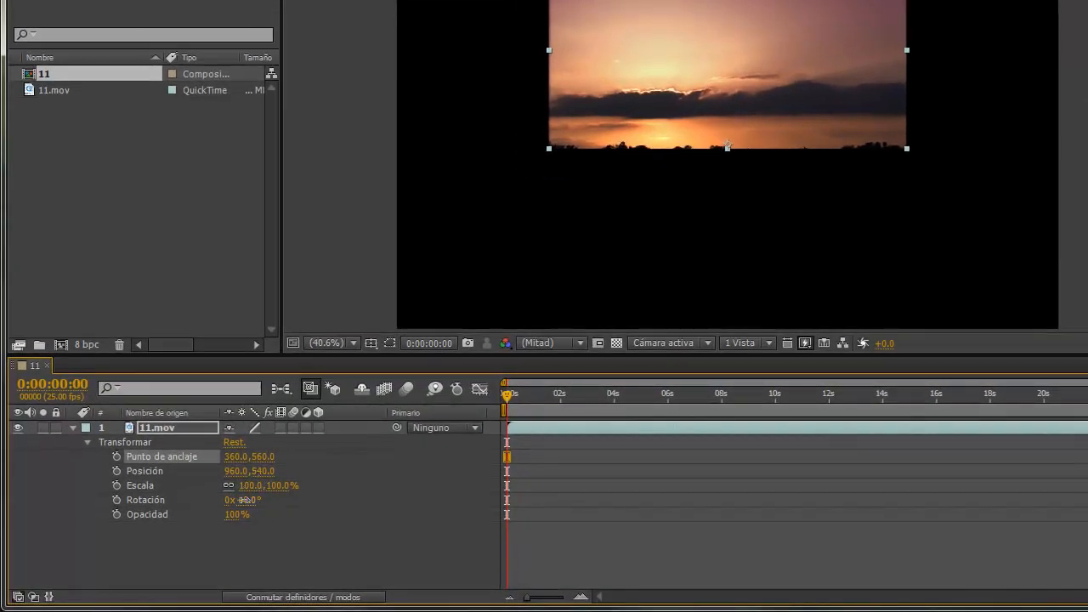
{"action": "mouse_move", "coordinate": [245, 500]}
{"action": "left_mouse_down"}
{"action": "mouse_move", "coordinate": [441, 527]}
{"action": "mouse_move", "coordinate": [518, 526]}
{"action": "mouse_move", "coordinate": [252, 508]}
{"action": "left_mouse_up"}
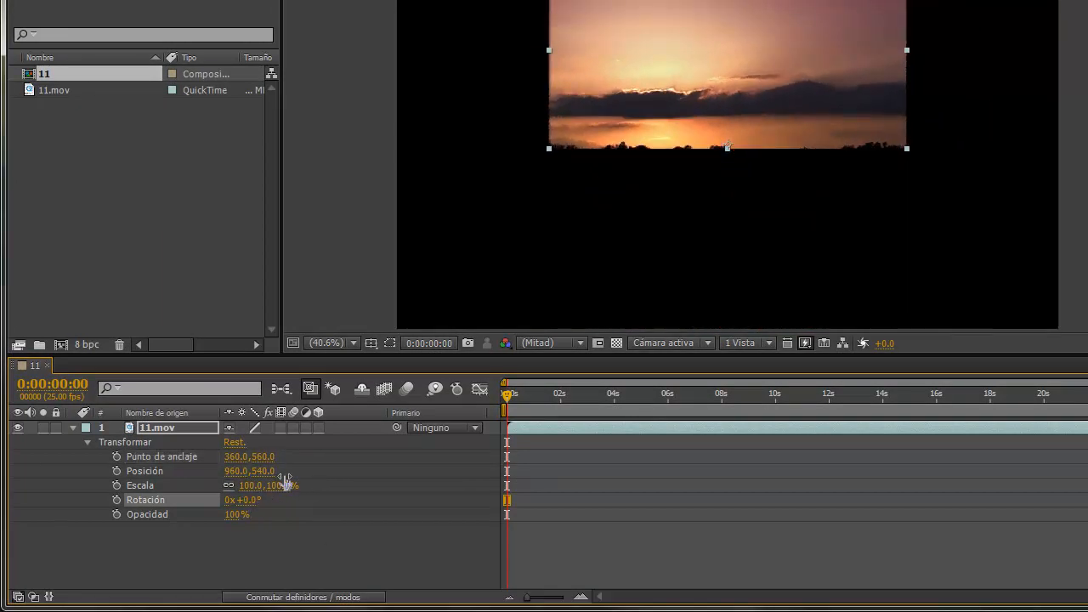
Scale 11.mov to 97% from an anchor point of 360, 5, and bring the anchor point back to 360, 275.
{"action": "left_click_drag", "start_coordinate": [266, 457], "coordinate": [160, 457]}
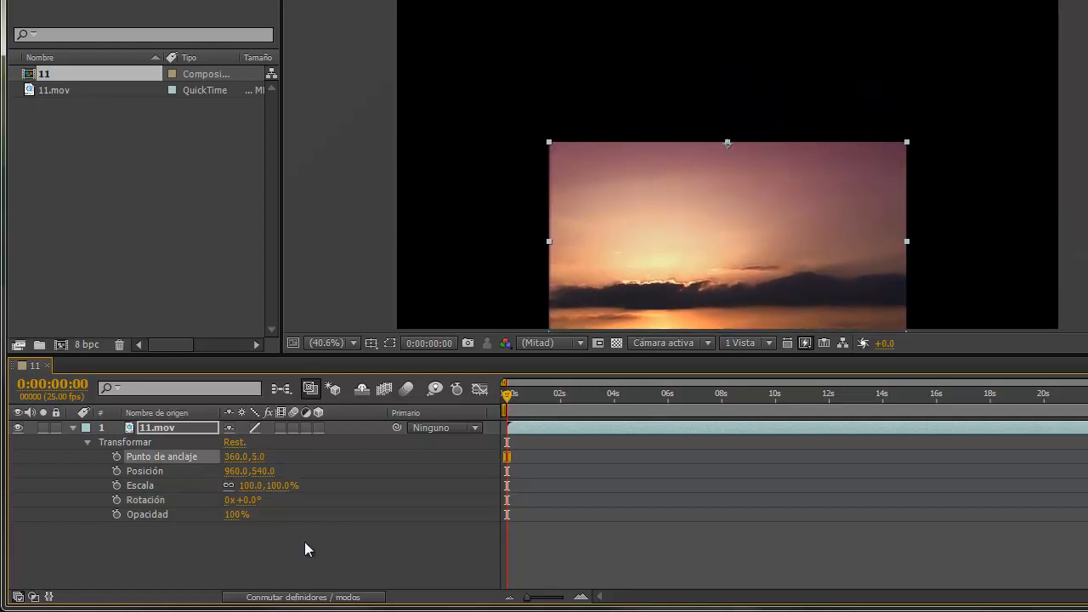
{"action": "mouse_move", "coordinate": [274, 485]}
{"action": "left_mouse_down"}
{"action": "mouse_move", "coordinate": [188, 491]}
{"action": "mouse_move", "coordinate": [274, 489]}
{"action": "left_mouse_up"}
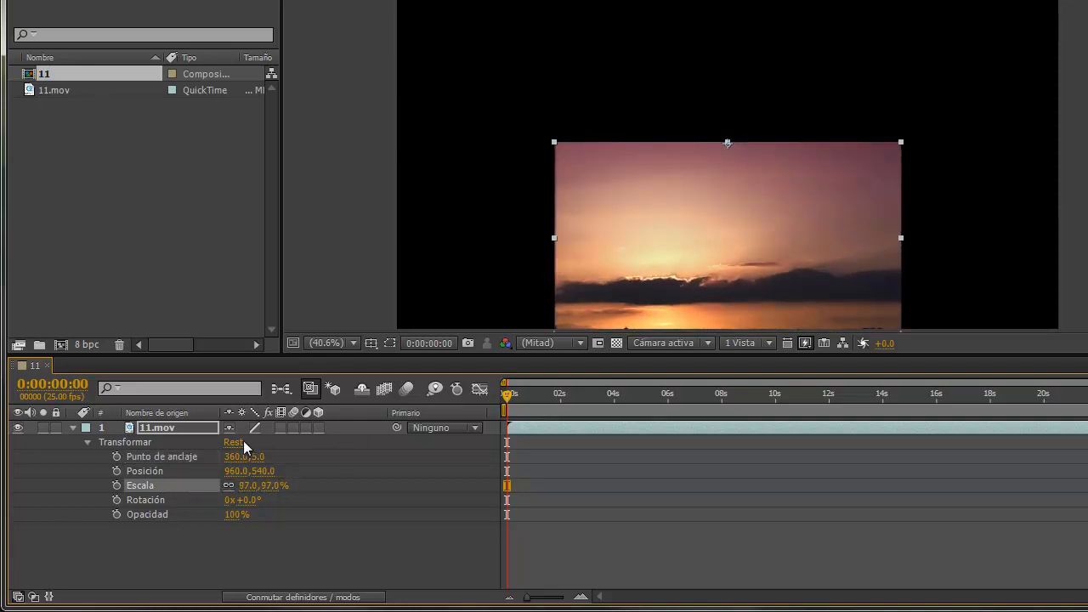
{"action": "left_click_drag", "start_coordinate": [257, 466], "coordinate": [450, 504]}
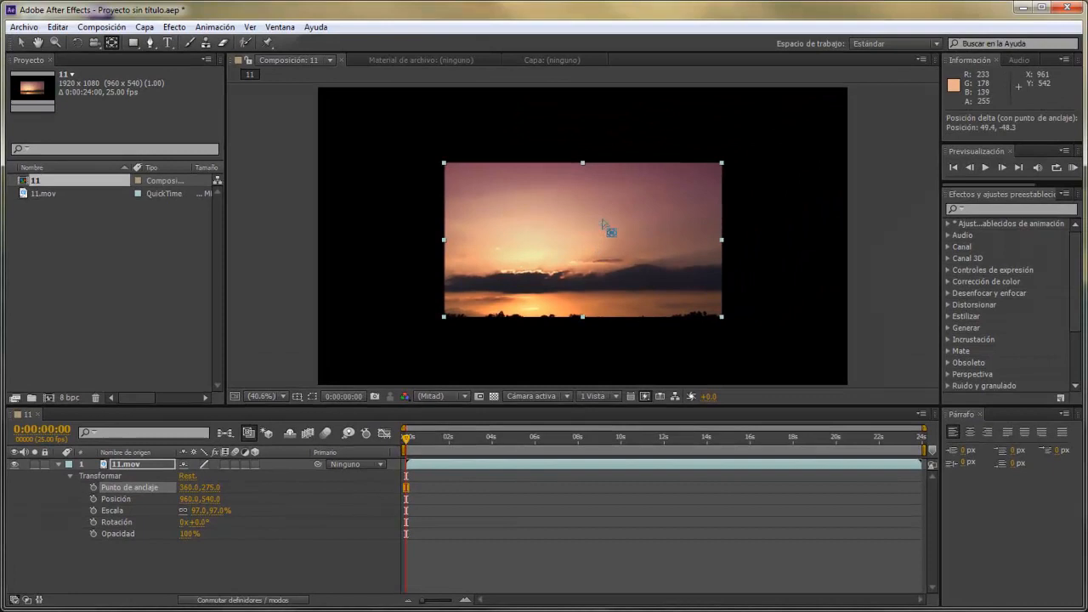
Move the anchor point near the sunset image's upper-right corner with the Pan Behind tool and rotate the layer to -1.0°.
{"action": "left_click_drag", "start_coordinate": [602, 221], "coordinate": [713, 173]}
{"action": "left_click_drag", "start_coordinate": [713, 174], "coordinate": [500, 183]}
{"action": "left_click_drag", "start_coordinate": [605, 262], "coordinate": [713, 173]}
{"action": "left_click_drag", "start_coordinate": [194, 524], "coordinate": [173, 499]}
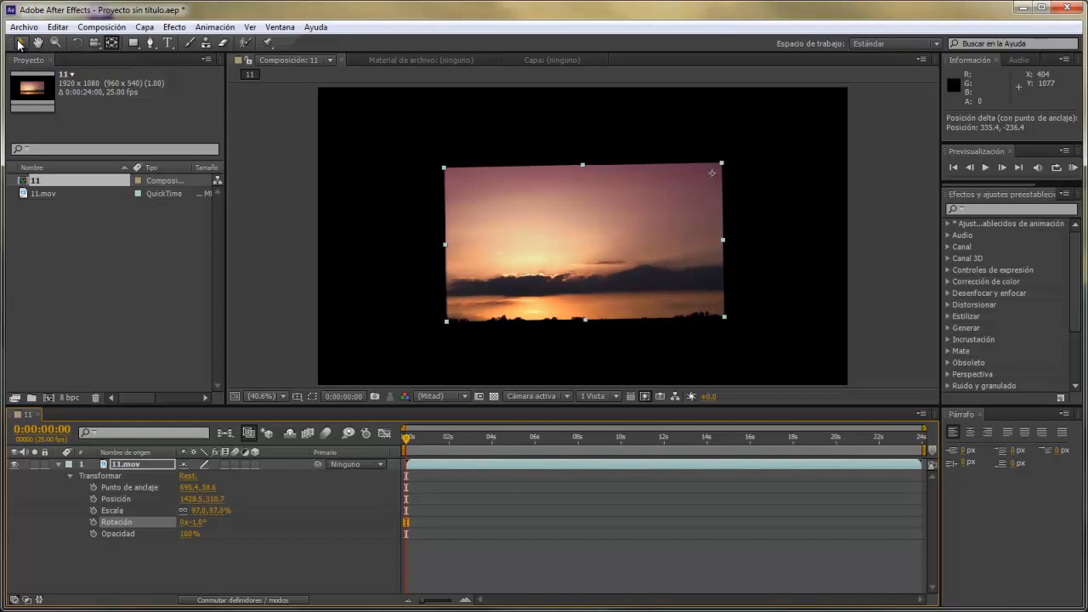
Draw a closed seven-vertex mask around the right third of the sunset image with the Pen tool.
{"action": "left_click", "coordinate": [152, 44]}
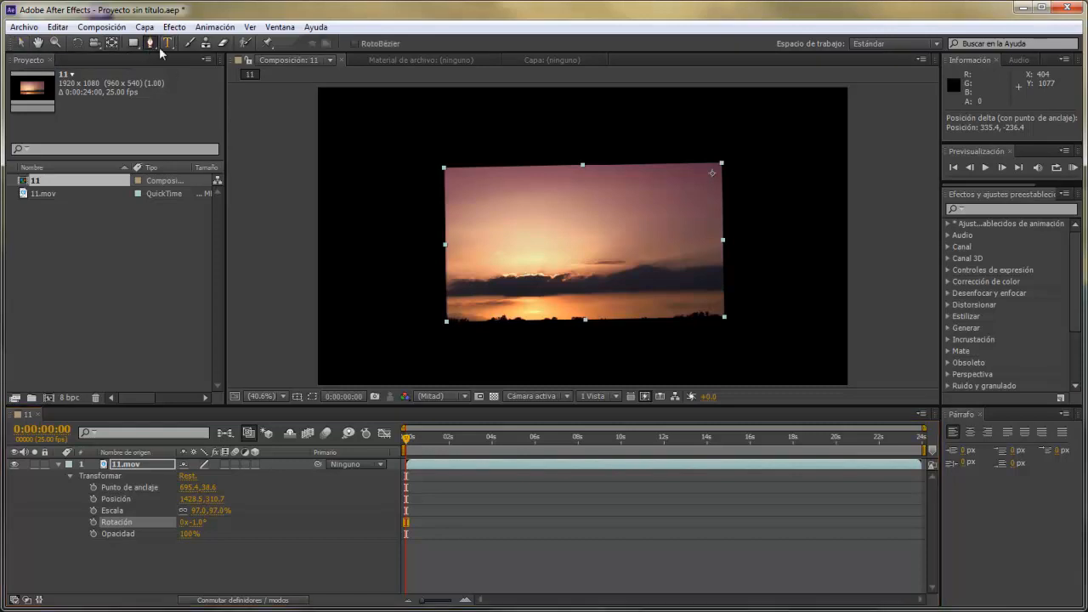
{"action": "left_click", "coordinate": [637, 107]}
{"action": "left_click", "coordinate": [632, 343]}
{"action": "left_click", "coordinate": [733, 372]}
{"action": "left_click", "coordinate": [807, 334]}
{"action": "left_click", "coordinate": [805, 250]}
{"action": "left_click", "coordinate": [798, 154]}
{"action": "left_click", "coordinate": [745, 122]}
{"action": "left_click", "coordinate": [638, 108]}
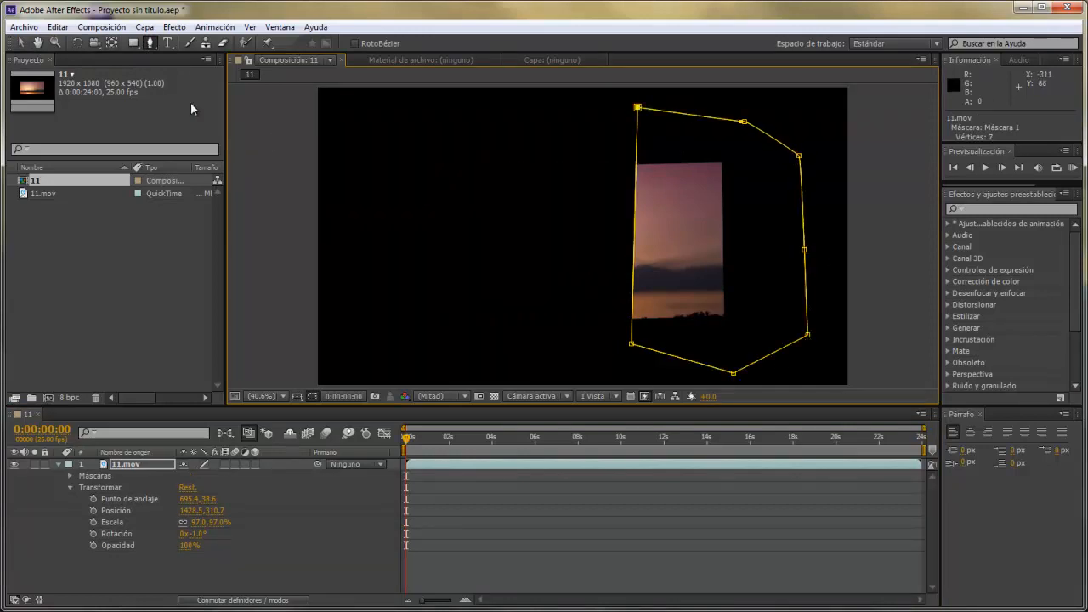
Select all vertices of the mask on 11.mov and shift the whole mask slightly right and down.
{"action": "left_click", "coordinate": [21, 42]}
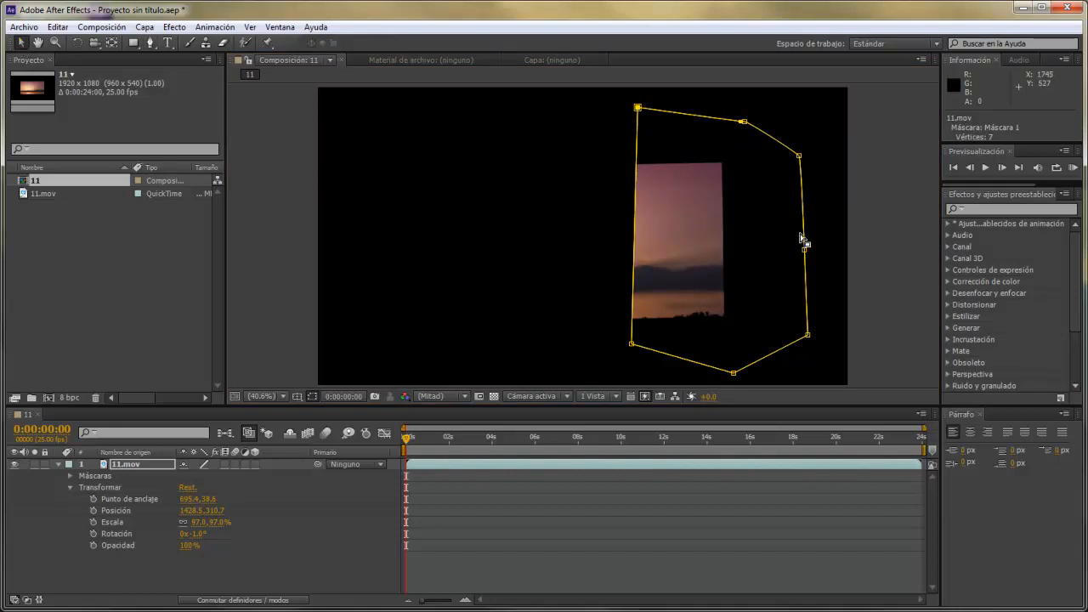
{"action": "mouse_move", "coordinate": [804, 234]}
{"action": "left_mouse_down"}
{"action": "mouse_move", "coordinate": [793, 235]}
{"action": "mouse_move", "coordinate": [803, 234]}
{"action": "left_mouse_up"}
{"action": "left_click_drag", "start_coordinate": [873, 89], "coordinate": [558, 383]}
{"action": "mouse_move", "coordinate": [711, 370]}
{"action": "left_mouse_down"}
{"action": "mouse_move", "coordinate": [417, 366]}
{"action": "mouse_move", "coordinate": [560, 361]}
{"action": "mouse_move", "coordinate": [707, 369]}
{"action": "mouse_move", "coordinate": [447, 375]}
{"action": "mouse_move", "coordinate": [747, 381]}
{"action": "mouse_move", "coordinate": [727, 377]}
{"action": "left_mouse_up"}
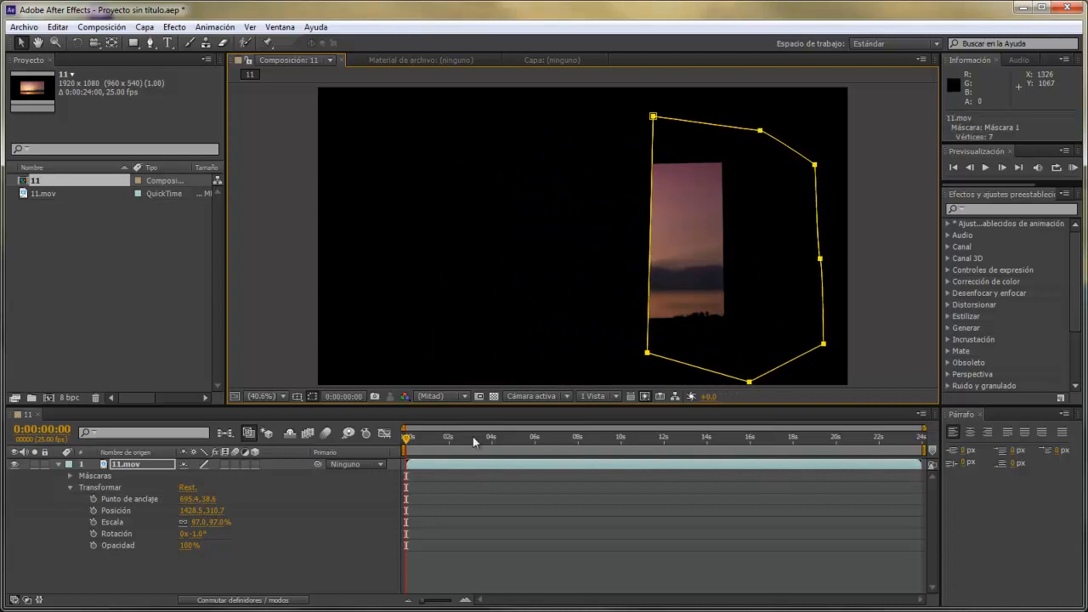
Collapse the layer's properties, enlarge the composition view and pull three right-hand vertices of the mask inward toward the image.
{"action": "left_click", "coordinate": [59, 465]}
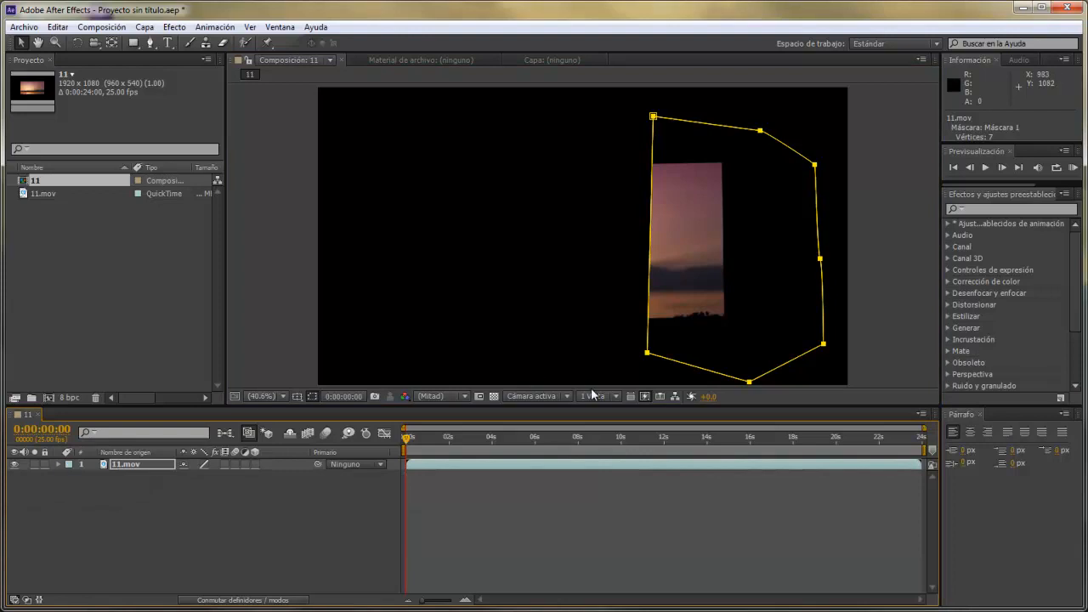
{"action": "left_click_drag", "start_coordinate": [584, 405], "coordinate": [577, 437]}
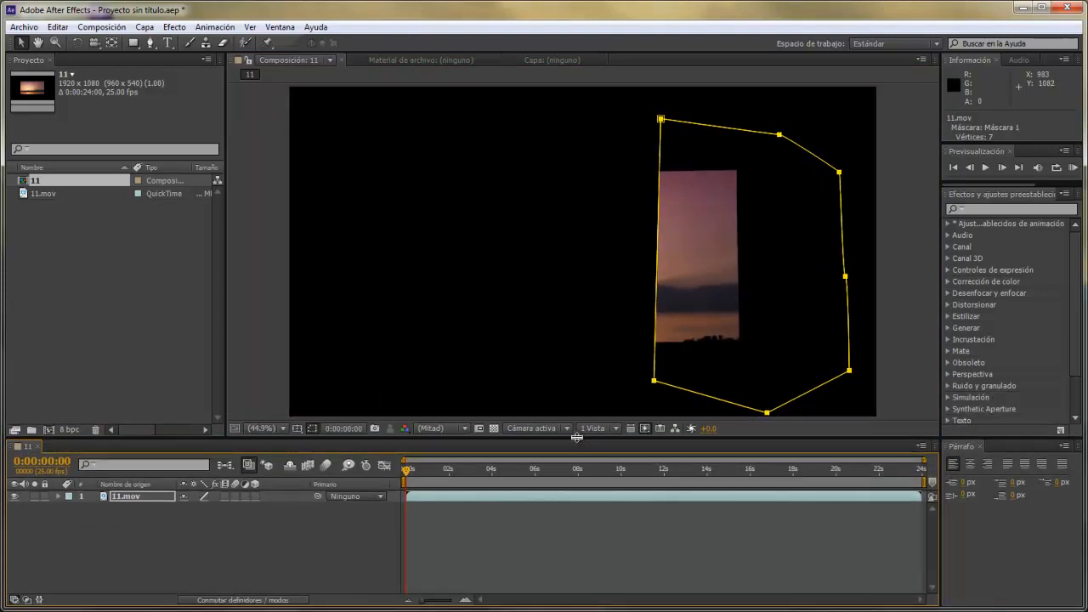
{"action": "key", "text": "ctrl+s"}
{"action": "left_click_drag", "start_coordinate": [843, 246], "coordinate": [796, 261]}
{"action": "left_click_drag", "start_coordinate": [845, 162], "coordinate": [780, 167]}
{"action": "left_click_drag", "start_coordinate": [855, 364], "coordinate": [793, 345]}
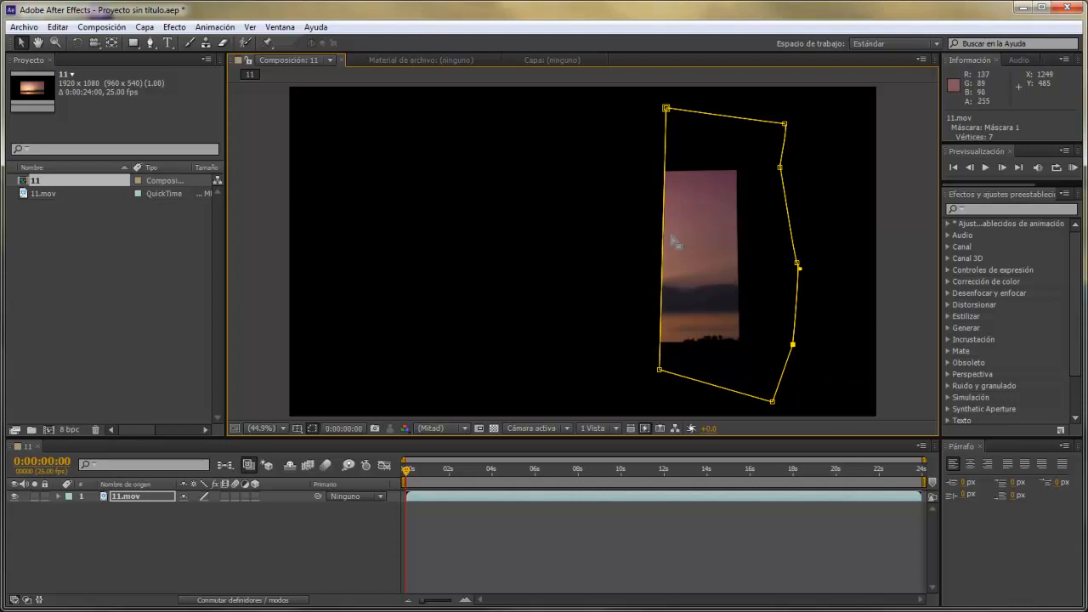
Slide the sunset footage right and back left inside its fixed mask with the Pan Behind tool.
{"action": "key", "text": "ctrl+s"}
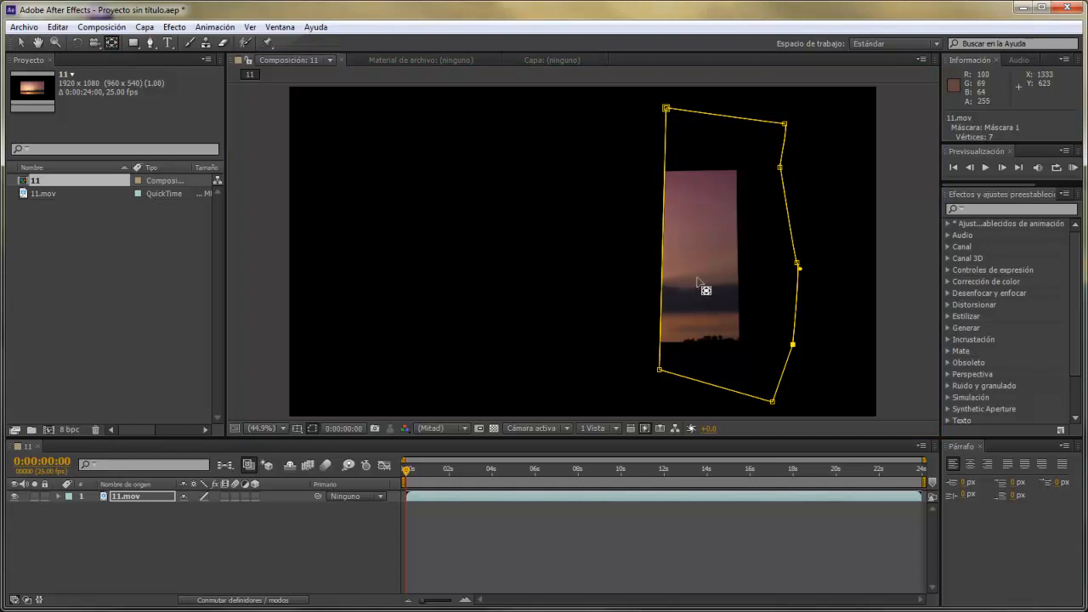
{"action": "left_click_drag", "start_coordinate": [697, 282], "coordinate": [954, 260]}
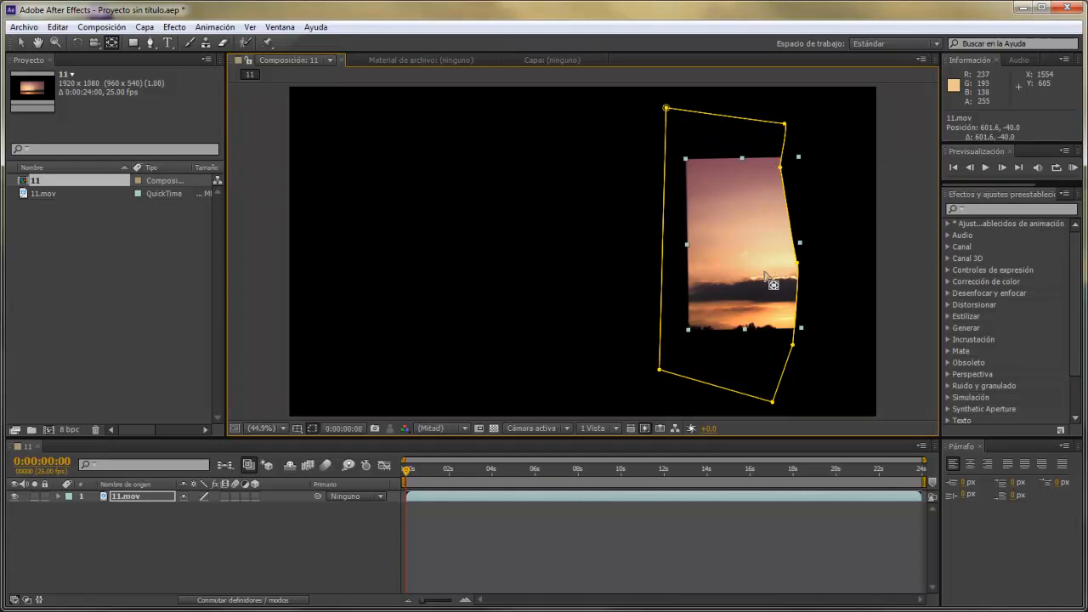
{"action": "left_click_drag", "start_coordinate": [766, 272], "coordinate": [511, 280]}
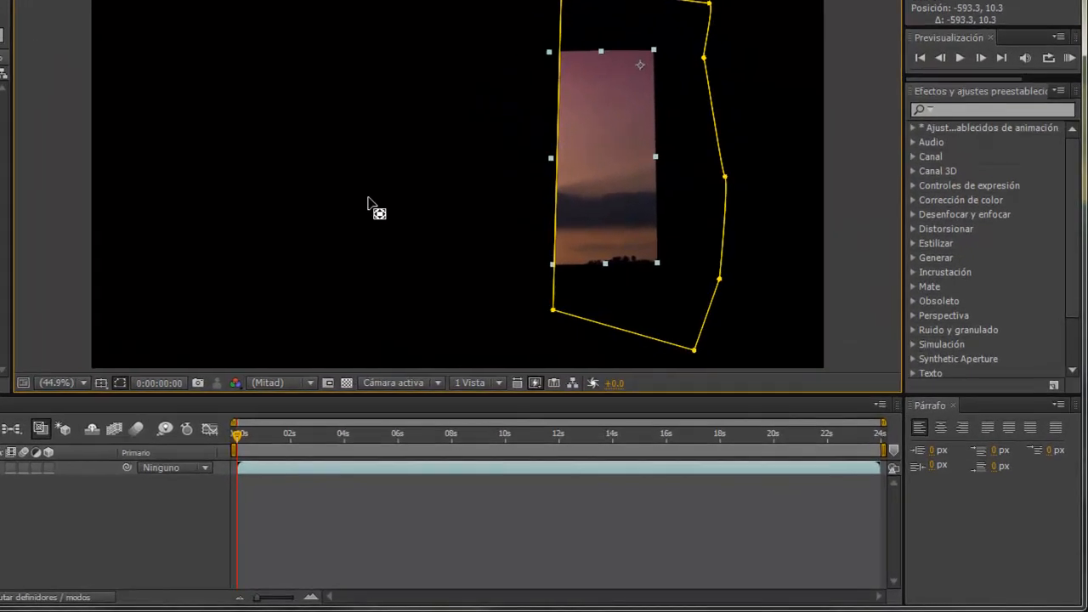